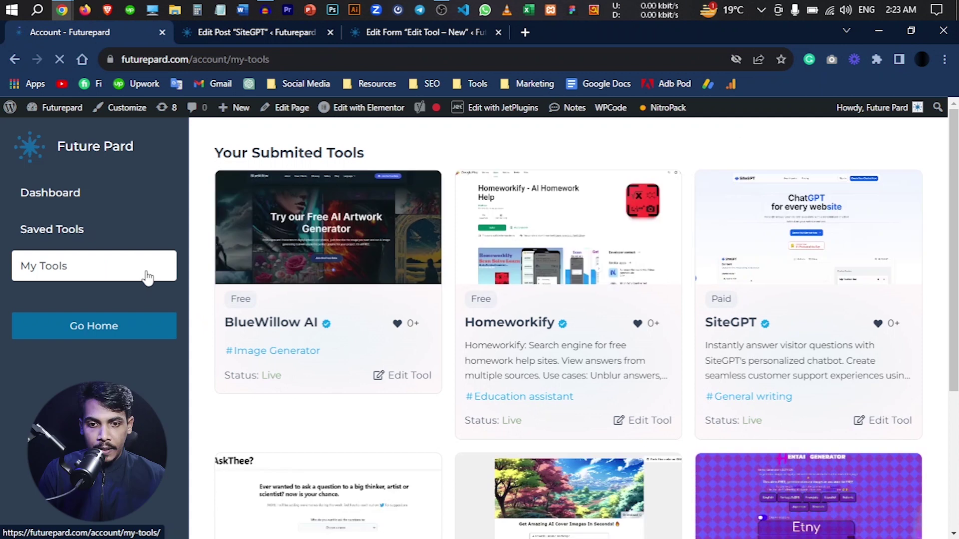
# Step: Open the SiteGPT tool's edit form from My Tools and review its tool name, website URL and Use Case Text fields
pyautogui.moveTo(719, 331); pyautogui.dragTo(754, 360)
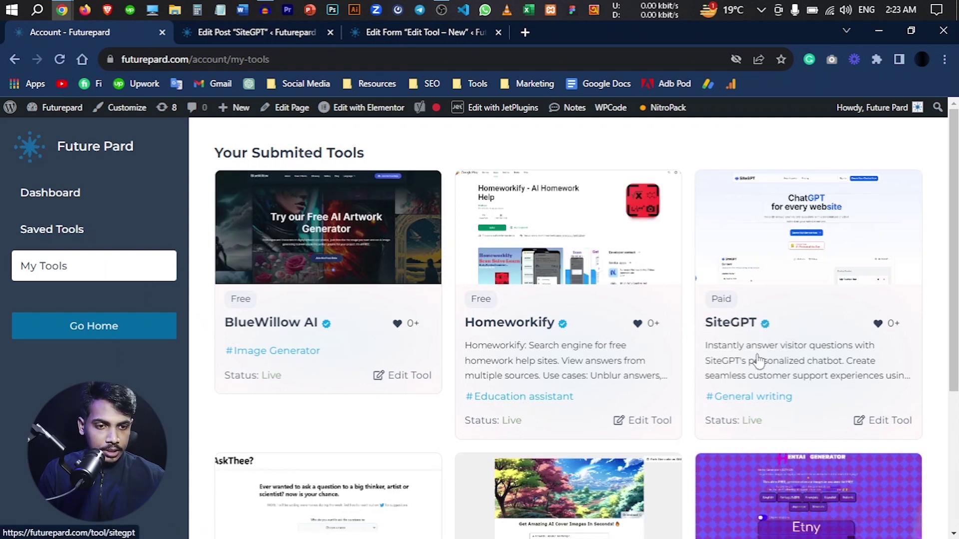
pyautogui.click(879, 421)
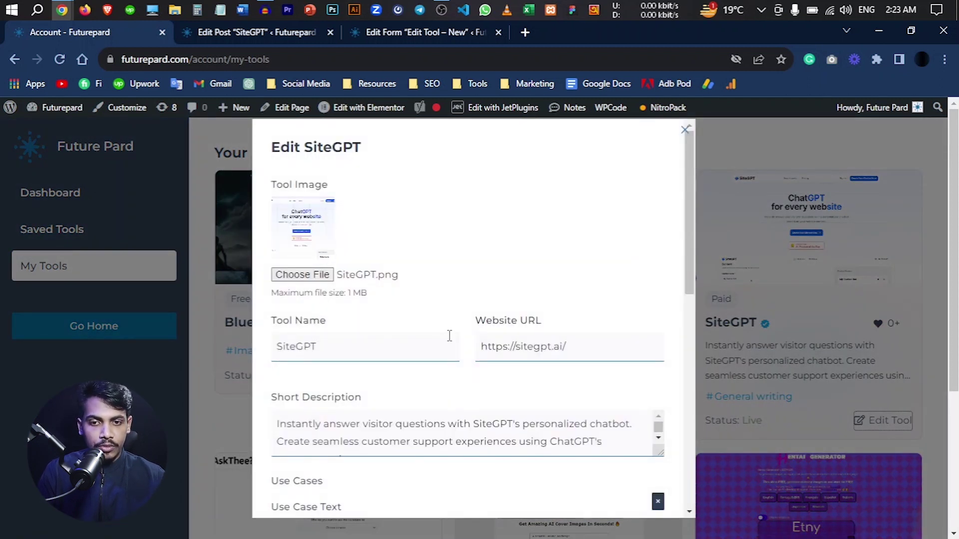
pyautogui.moveTo(370, 349); pyautogui.dragTo(272, 349)
pyautogui.click(348, 349)
pyautogui.moveTo(576, 343); pyautogui.dragTo(509, 350)
pyautogui.click(467, 382)
pyautogui.scroll(-5, 457, 336)
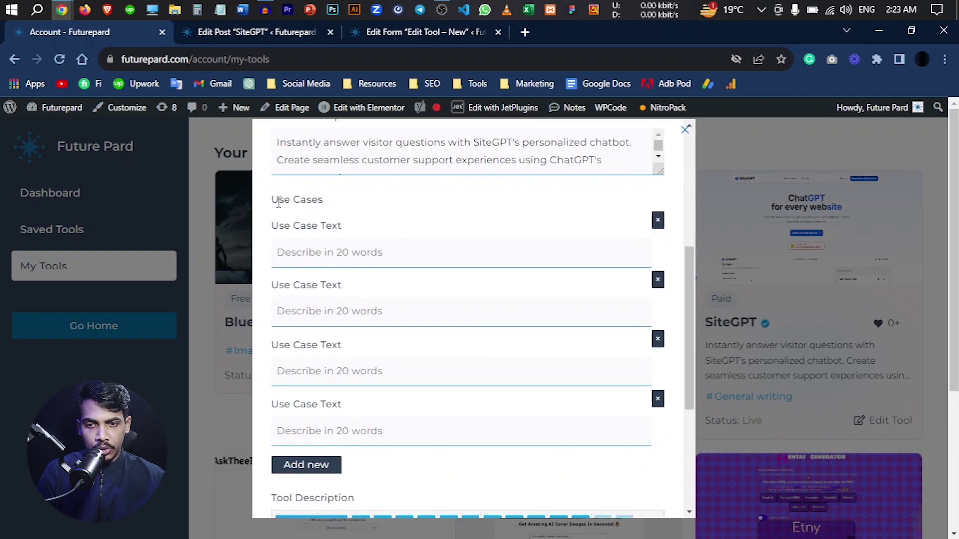
pyautogui.click(324, 250)
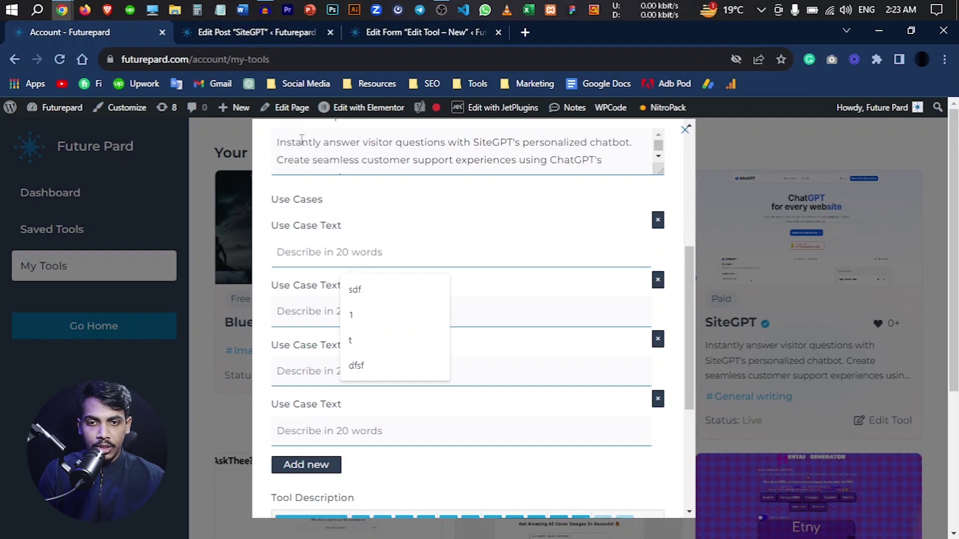
# Step: Compare the use case items stored in the SiteGPT post with the Use Case Text fields of the front-end edit form
pyautogui.click(264, 40)
pyautogui.scroll(-3, 300, 307)
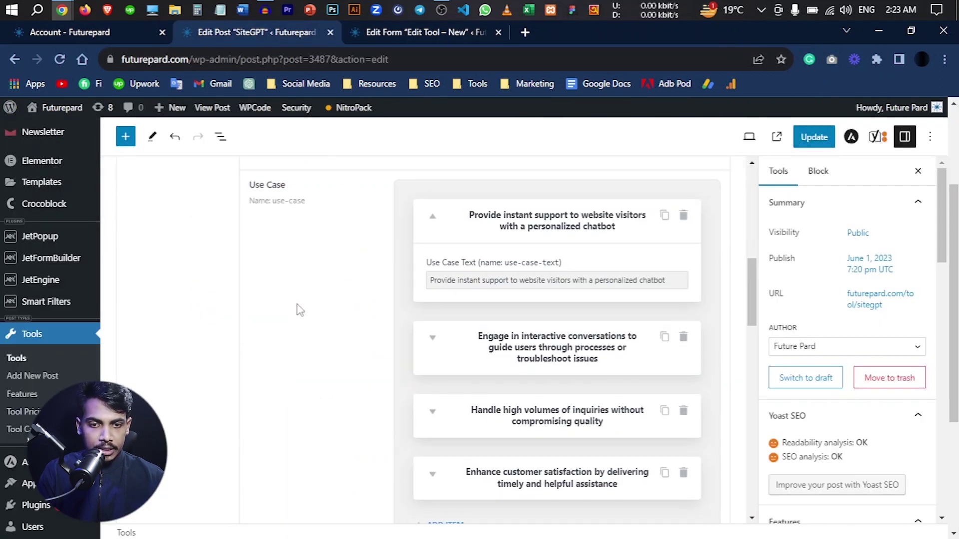
pyautogui.click(433, 217)
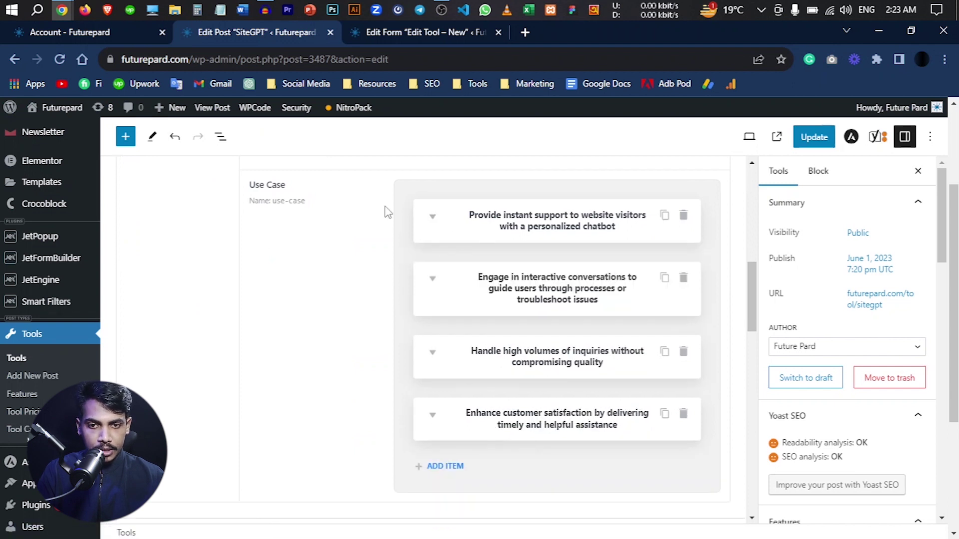
pyautogui.click(432, 218)
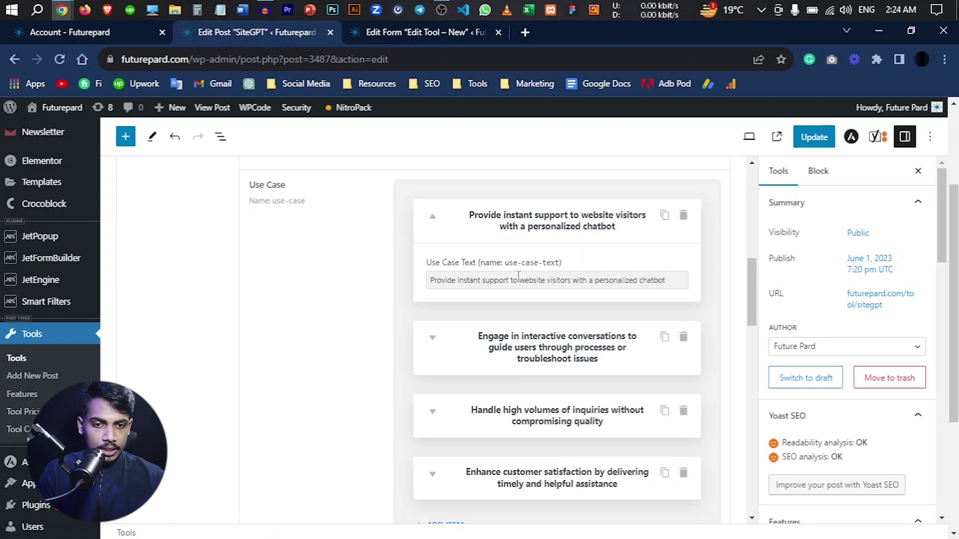
pyautogui.tripleClick(548, 277)
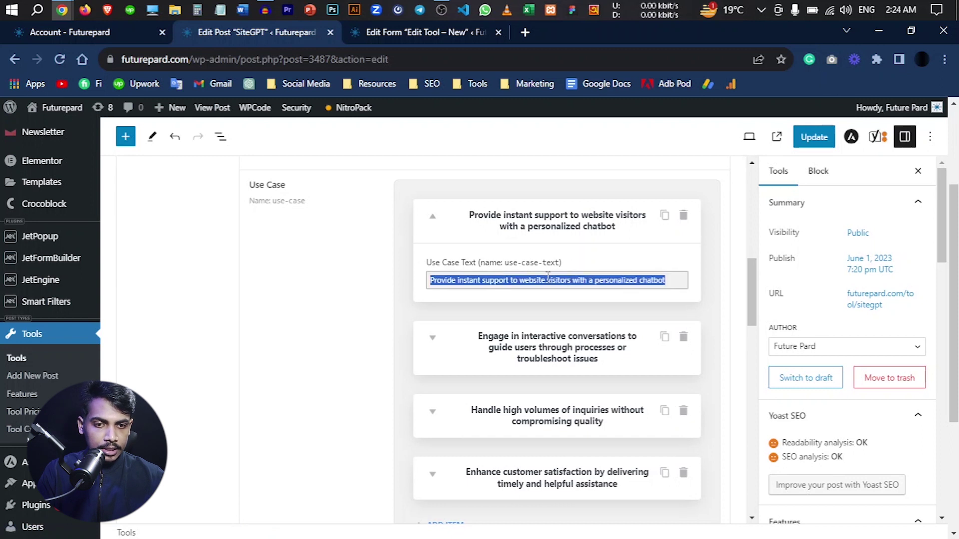
pyautogui.click(61, 30)
pyautogui.click(363, 260)
pyautogui.click(308, 308)
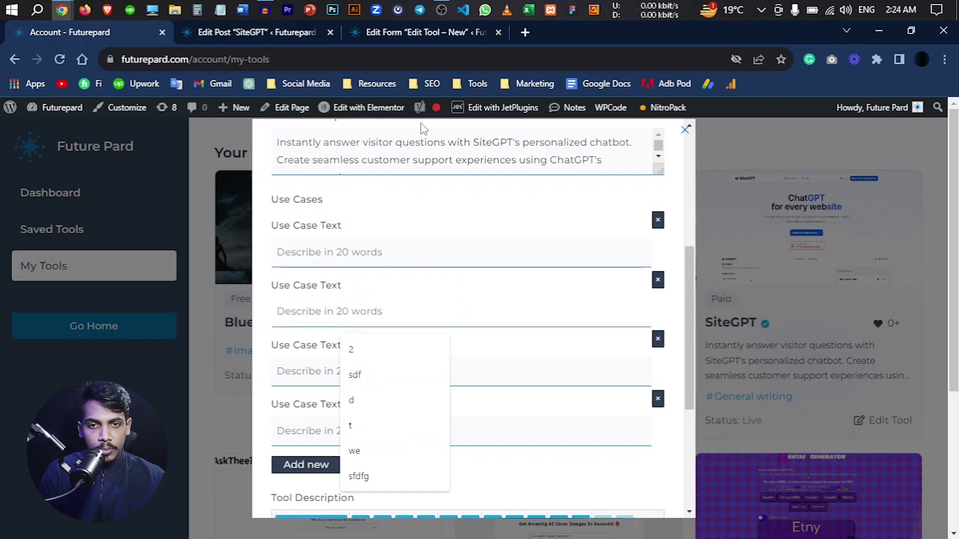
# Step: Open the list view of the Edit Tool - New form, expand the use_case repeater and check its form field name
pyautogui.click(384, 32)
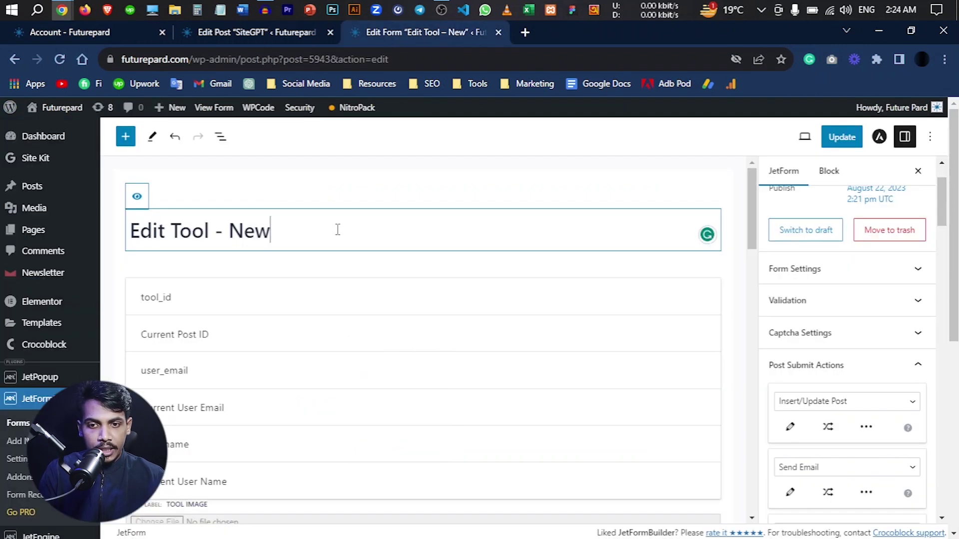
pyautogui.click(272, 230)
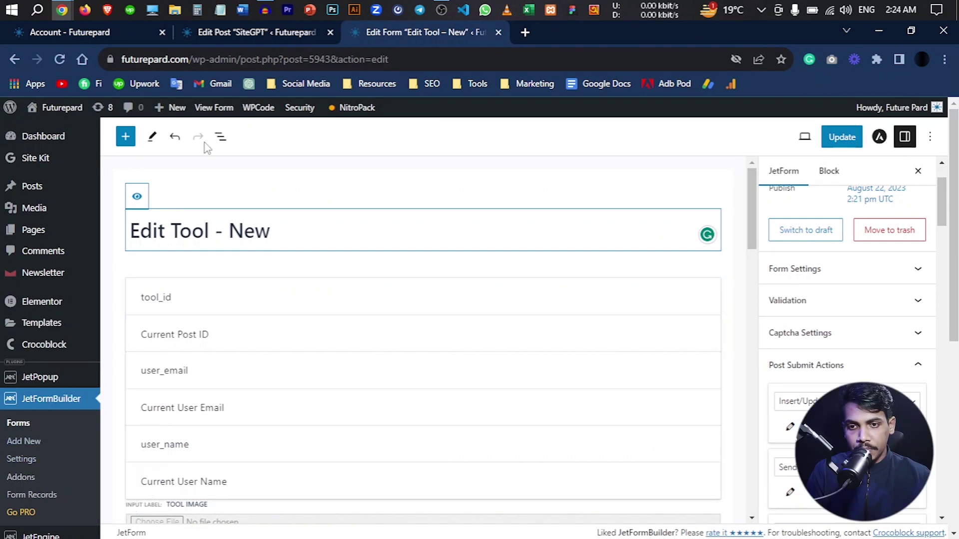
pyautogui.click(219, 139)
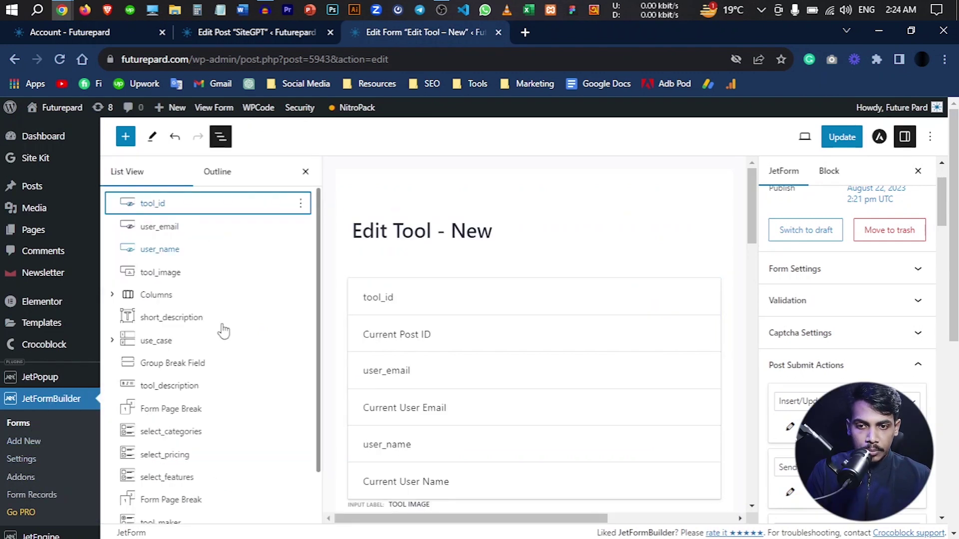
pyautogui.scroll(-2, 224, 348)
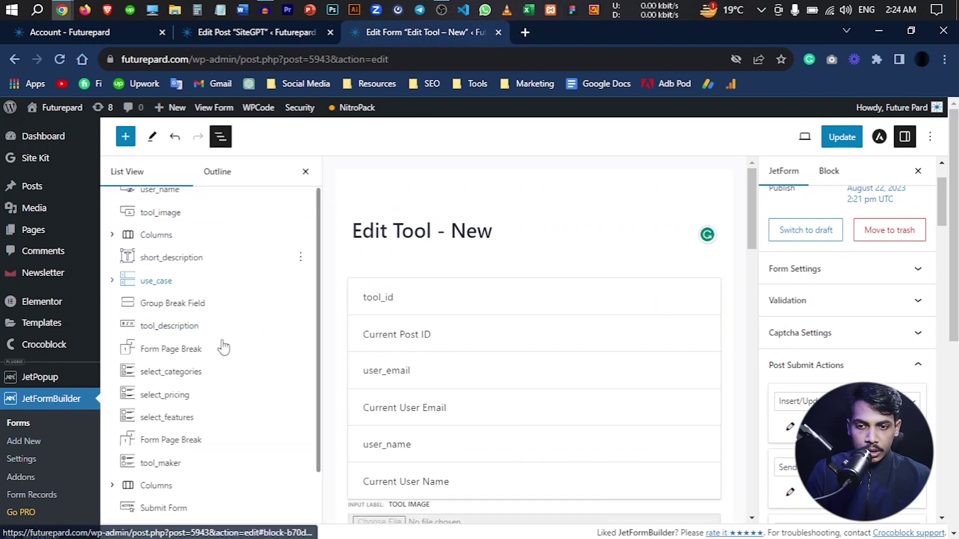
pyautogui.click(157, 281)
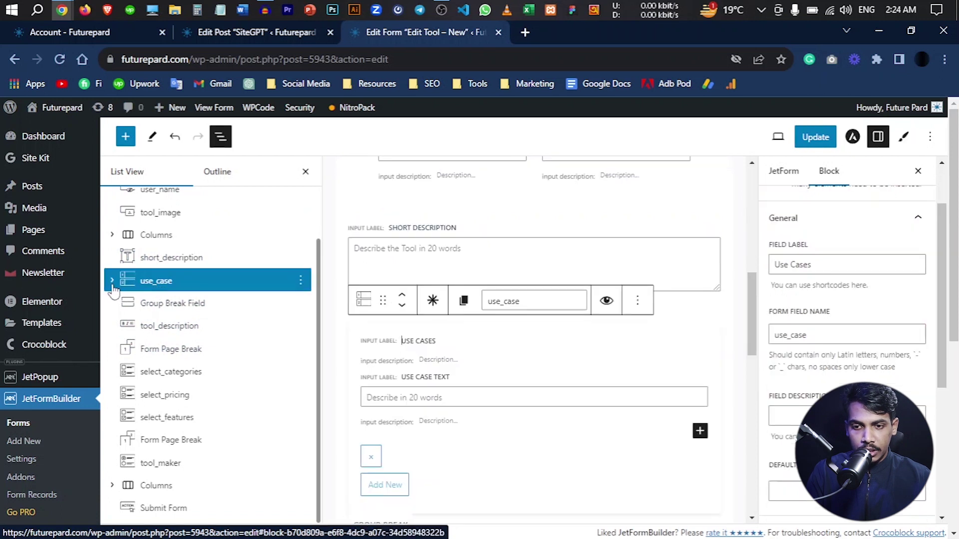
pyautogui.click(112, 281)
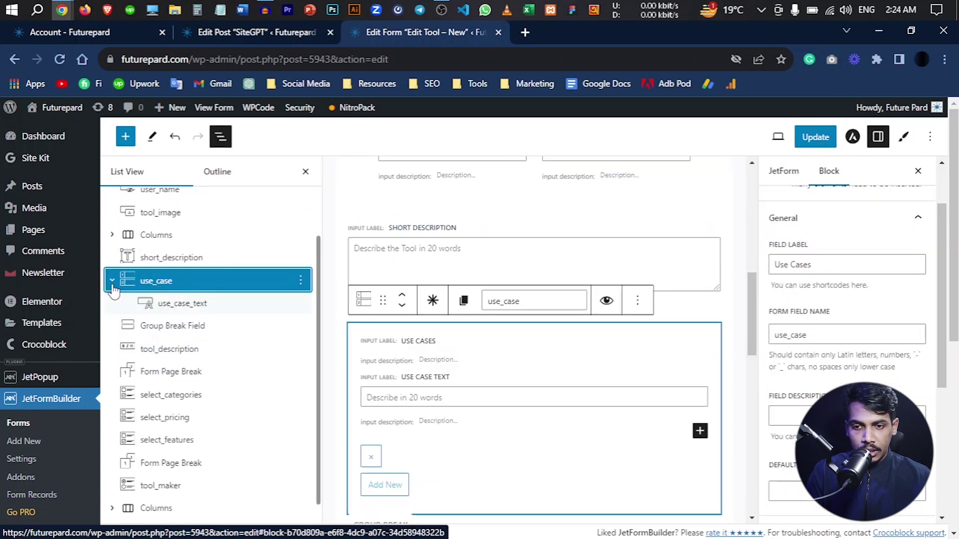
pyautogui.doubleClick(822, 333)
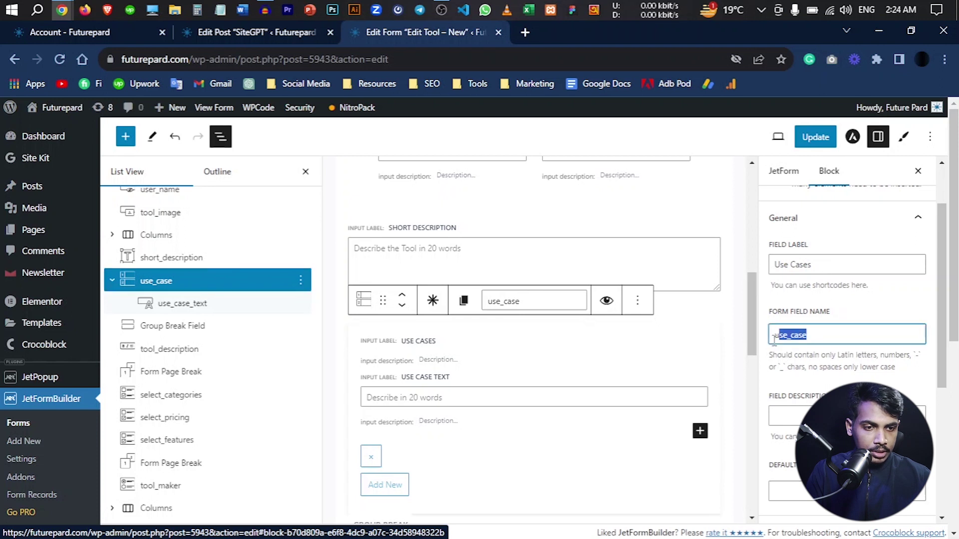
pyautogui.click(838, 359)
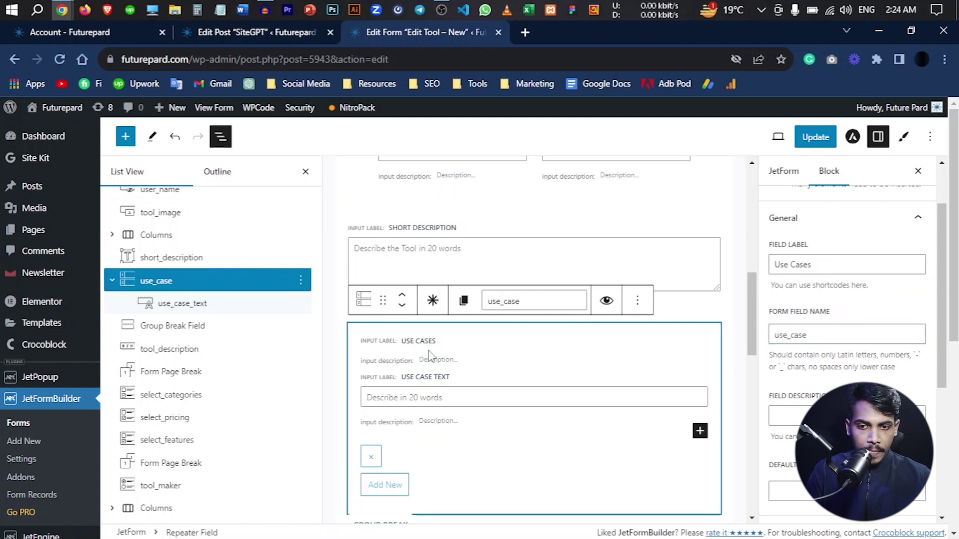
# Step: Check the form field name of the text field nested in the use_case repeater
pyautogui.click(218, 310)
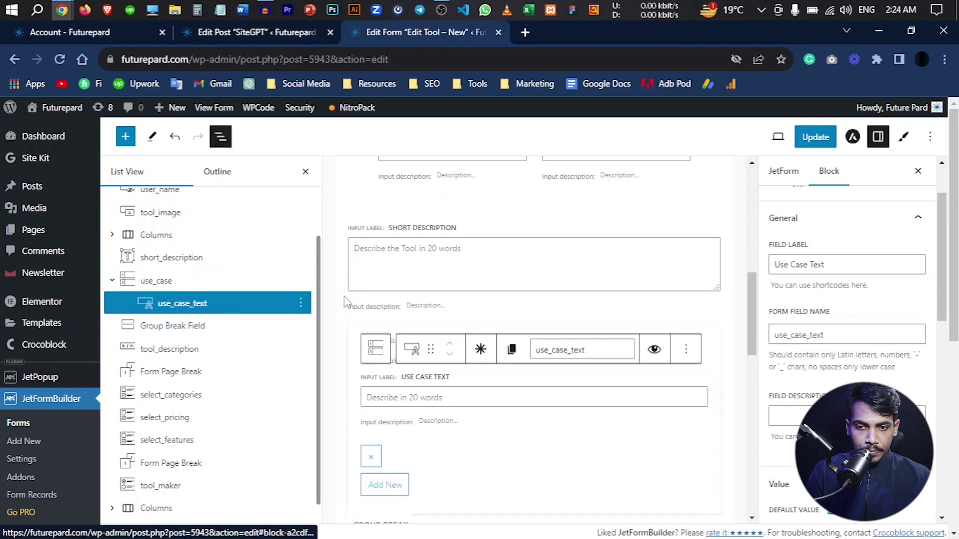
pyautogui.moveTo(849, 331); pyautogui.dragTo(776, 341)
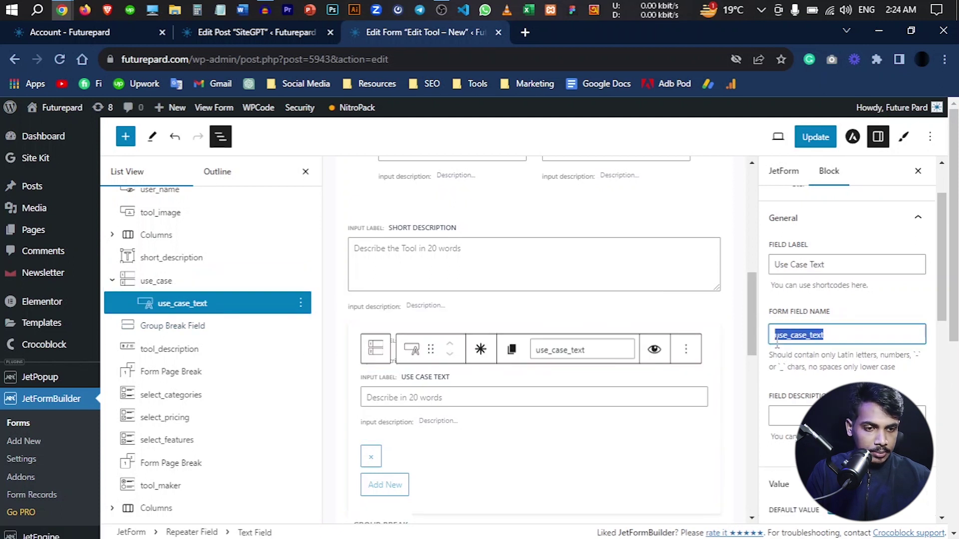
pyautogui.click(833, 353)
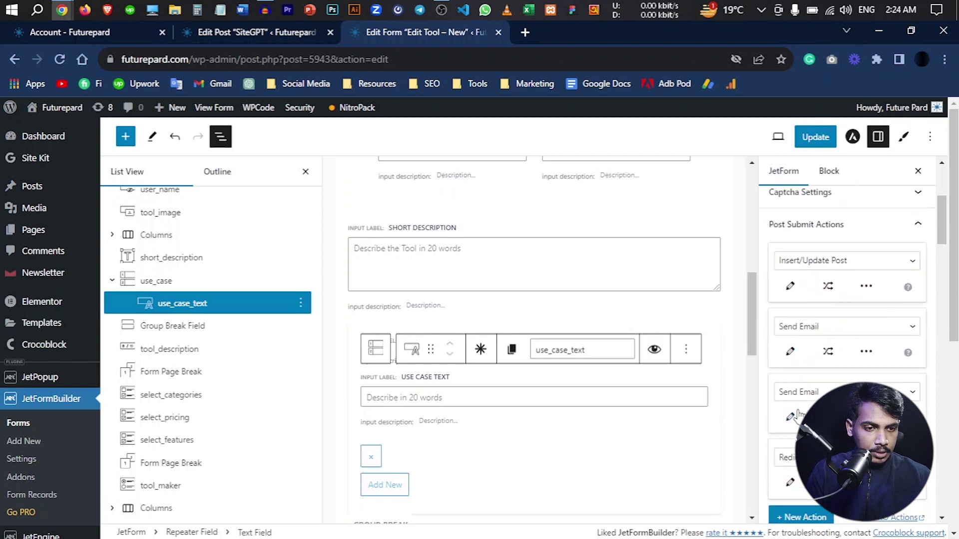
# Step: Open the settings of the form's Insert/Update Post action and inspect the meta key mapped to Use Cases
pyautogui.scroll(2, 798, 415)
pyautogui.scroll(-2, 798, 414)
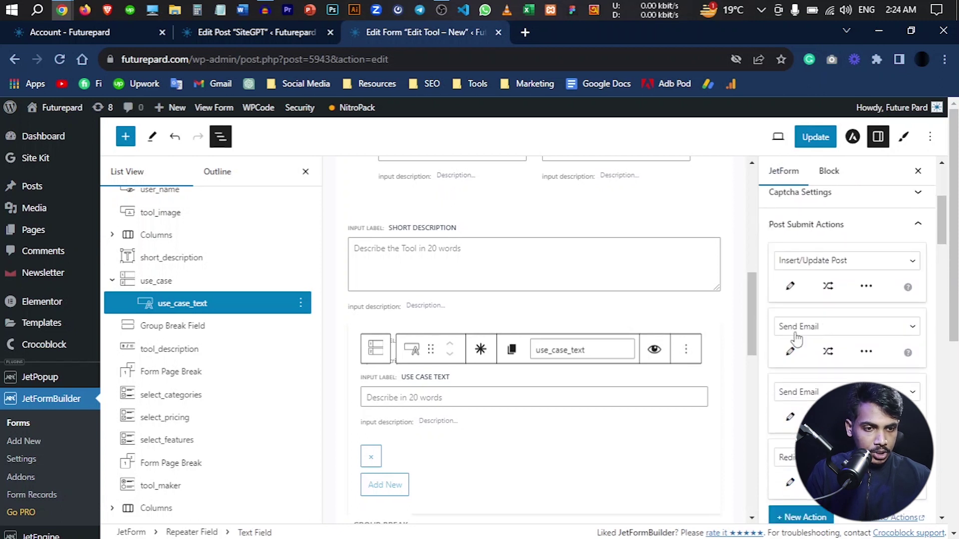
pyautogui.click(792, 286)
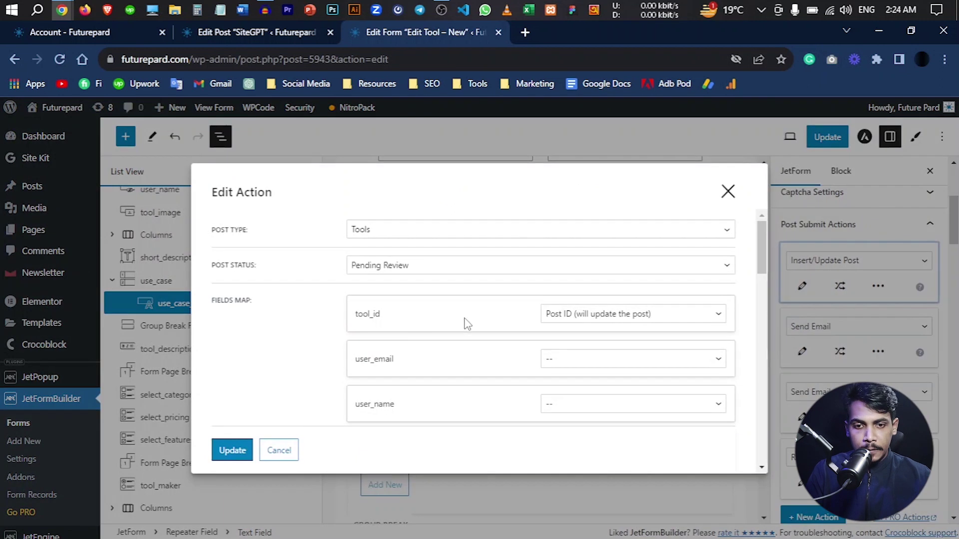
pyautogui.scroll(-6, 507, 315)
pyautogui.scroll(-1, 507, 315)
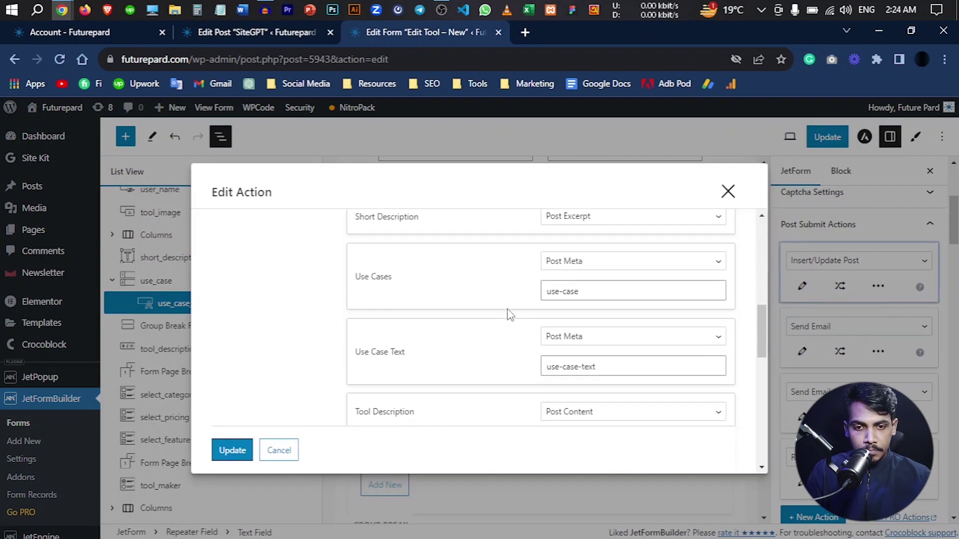
pyautogui.tripleClick(603, 291)
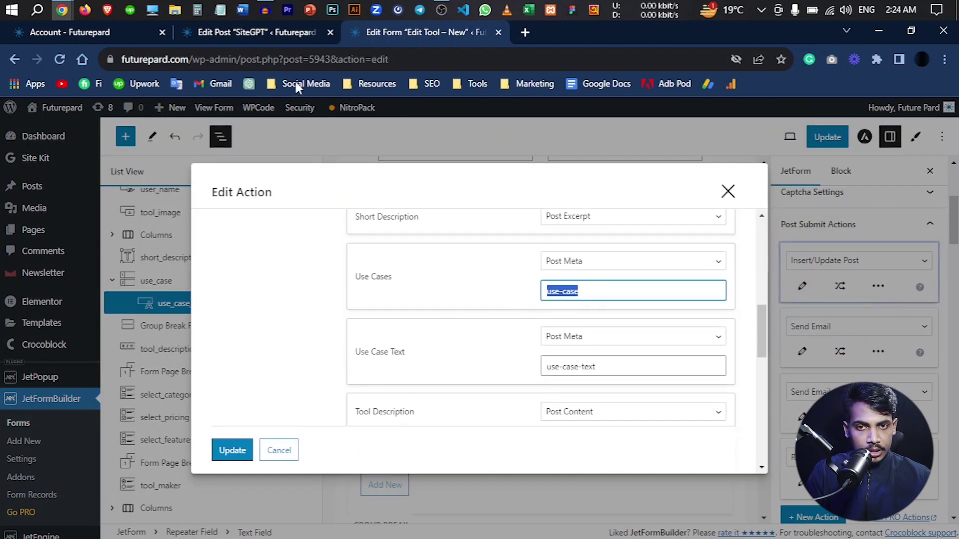
# Step: Compare the mapped Use Cases meta key with the Use Case field's name in the SiteGPT post
pyautogui.click(259, 31)
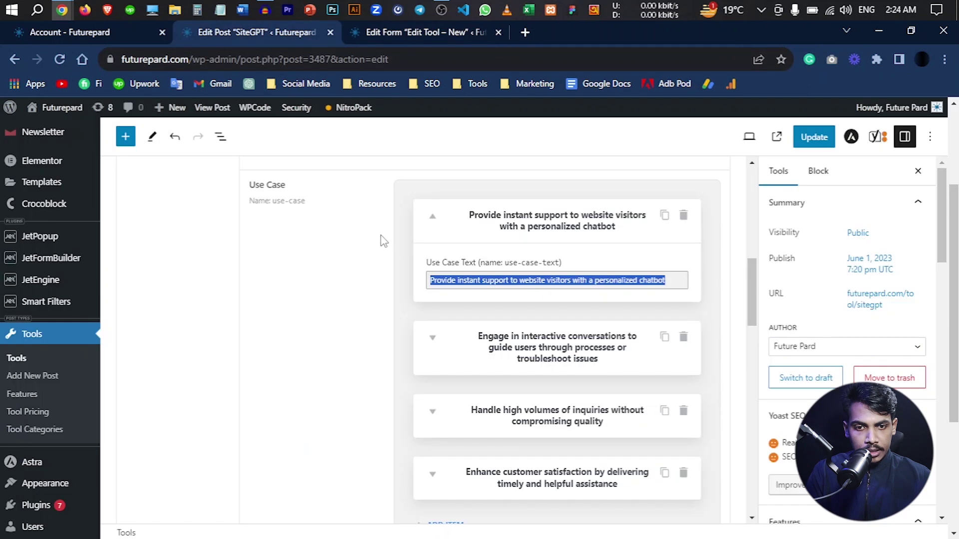
pyautogui.click(292, 201)
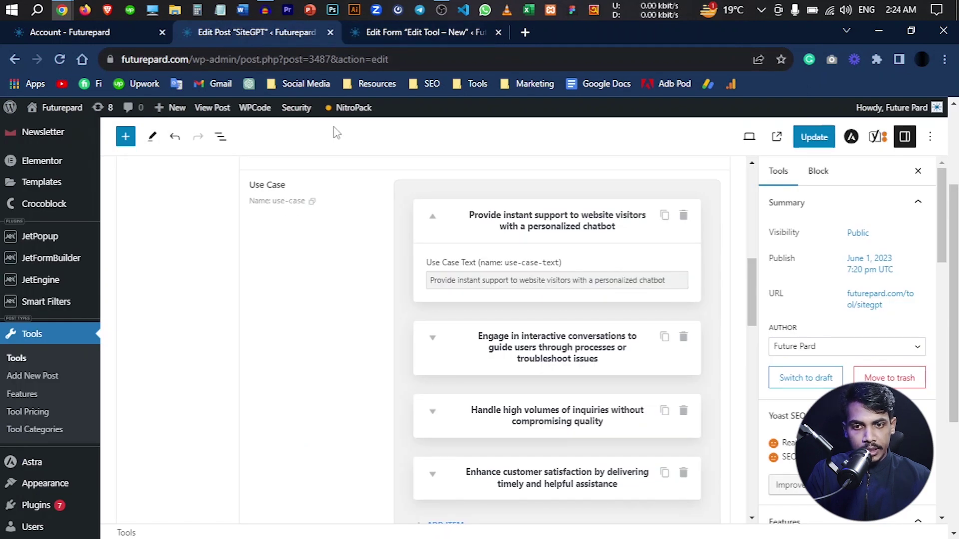
pyautogui.click(383, 34)
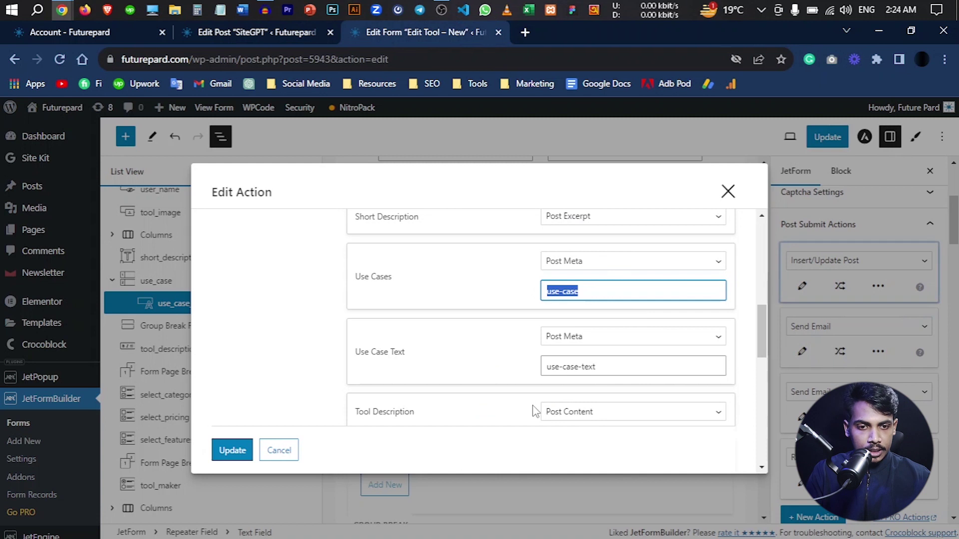
# Step: Compare the meta key mapped to Use Case Text with the name of the repeater's text field in the SiteGPT post
pyautogui.tripleClick(607, 365)
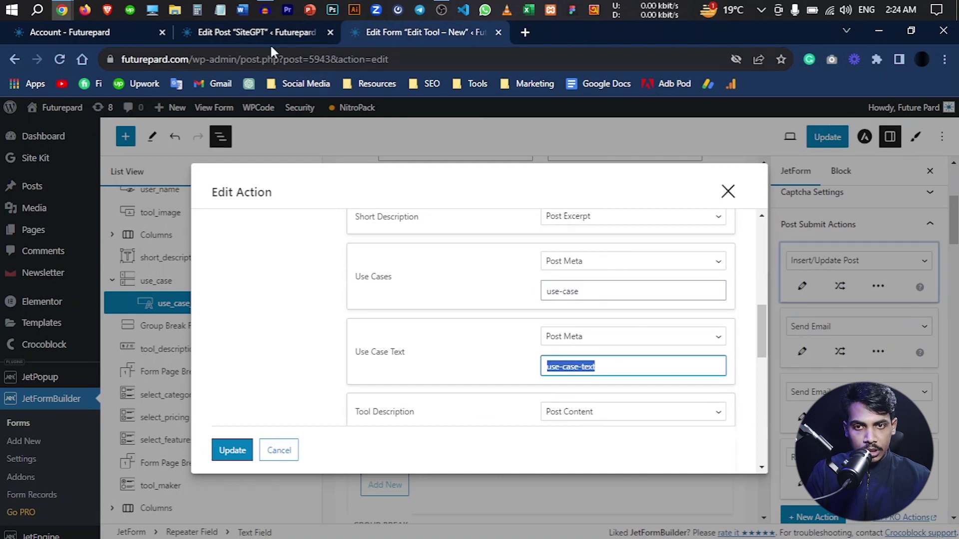
pyautogui.click(260, 33)
pyautogui.scroll(-1, 500, 250)
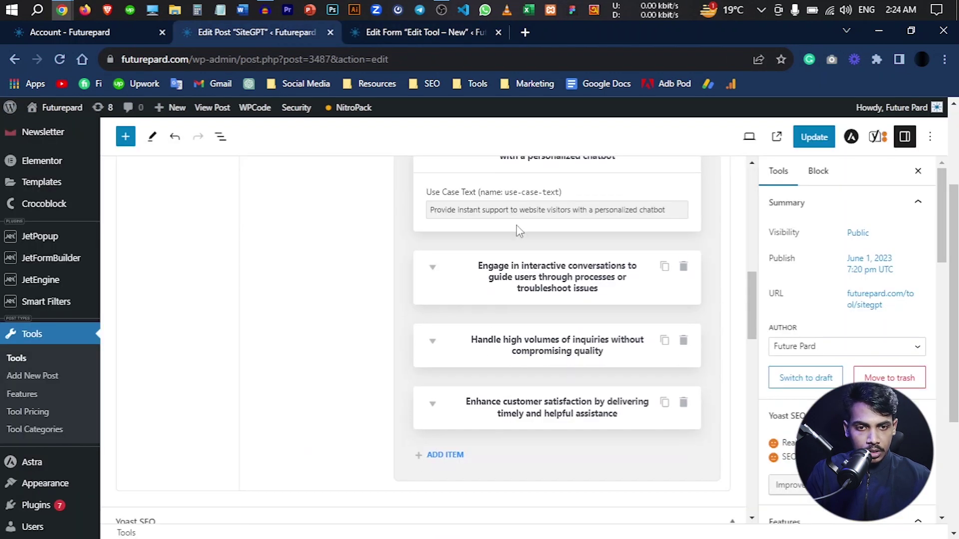
pyautogui.tripleClick(528, 204)
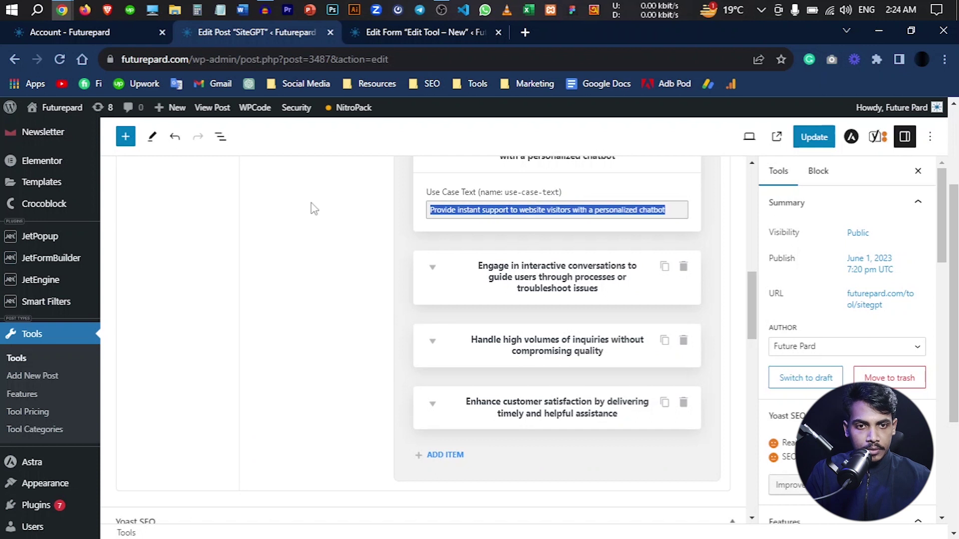
# Step: Recheck the use case fields in the front-end form and the SiteGPT post, and close the Insert/Update Post action's settings
pyautogui.click(65, 31)
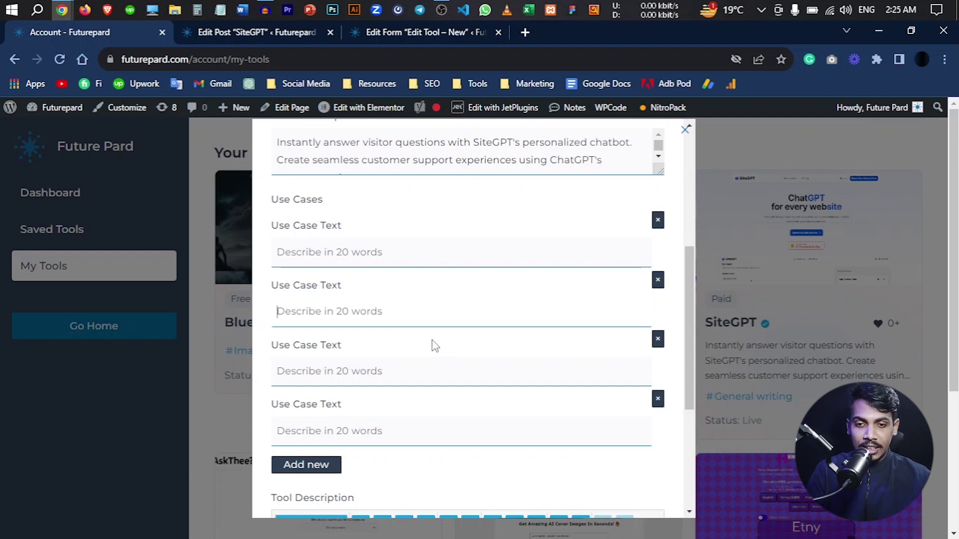
pyautogui.press('Tab')
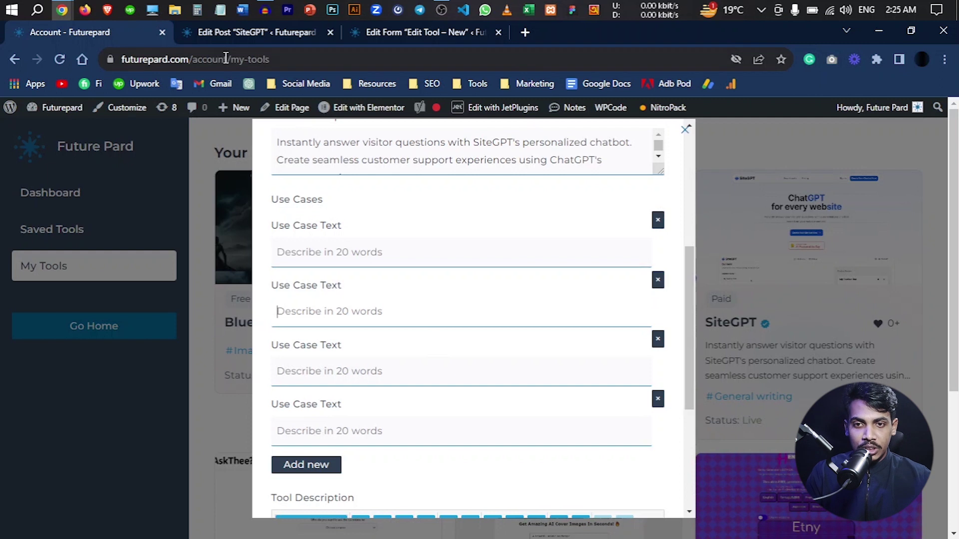
pyautogui.click(222, 32)
pyautogui.scroll(5, 325, 315)
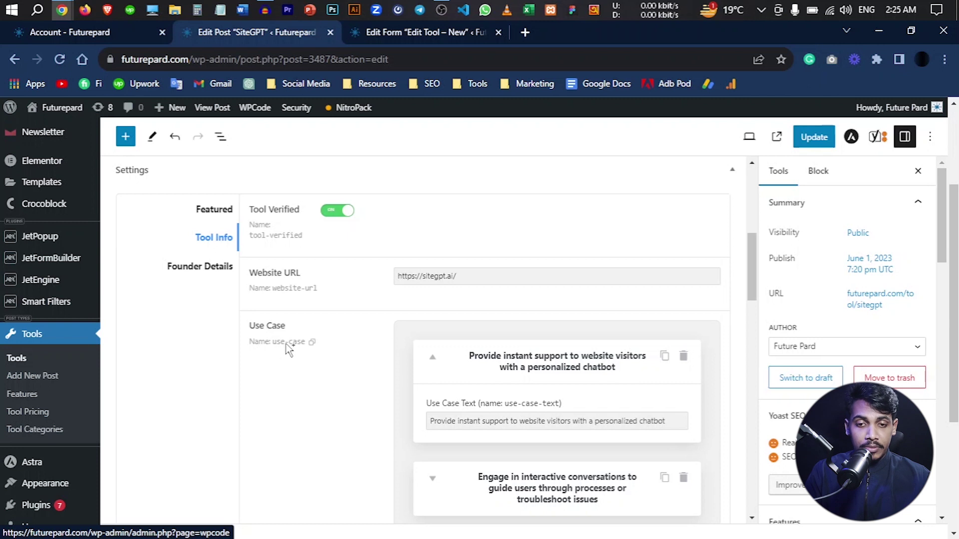
pyautogui.click(385, 38)
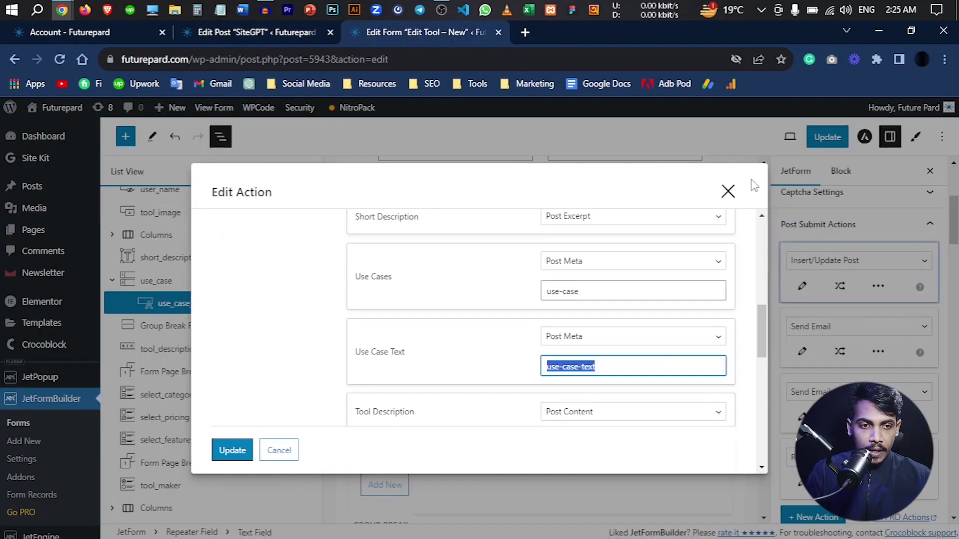
pyautogui.click(727, 191)
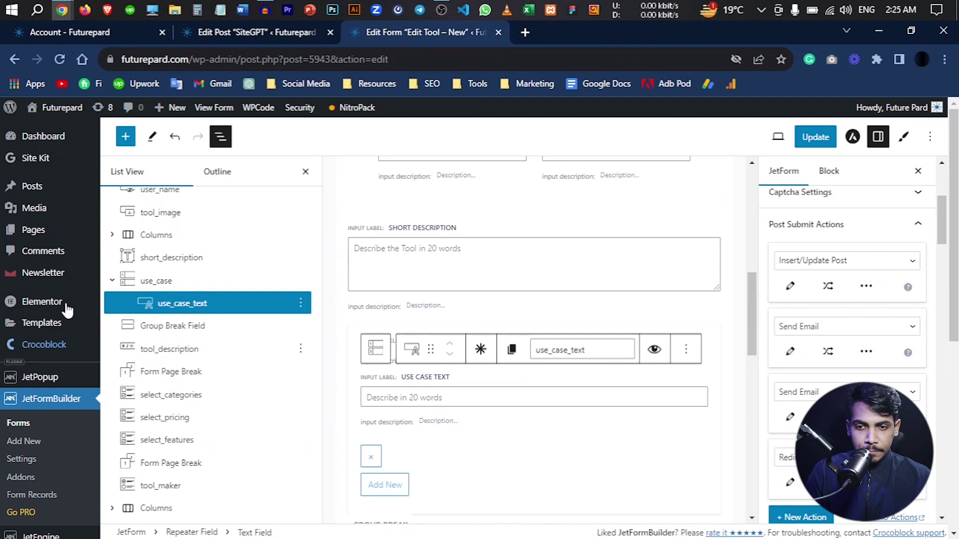
# Step: Compare the form field name of the use case repeater with the Use Case meta field's name in the SiteGPT post
pyautogui.click(160, 288)
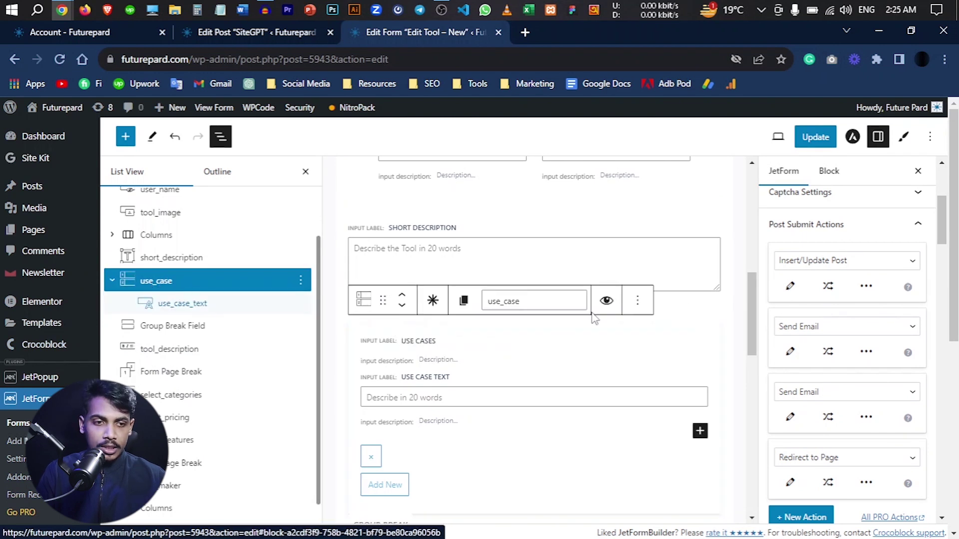
pyautogui.click(829, 171)
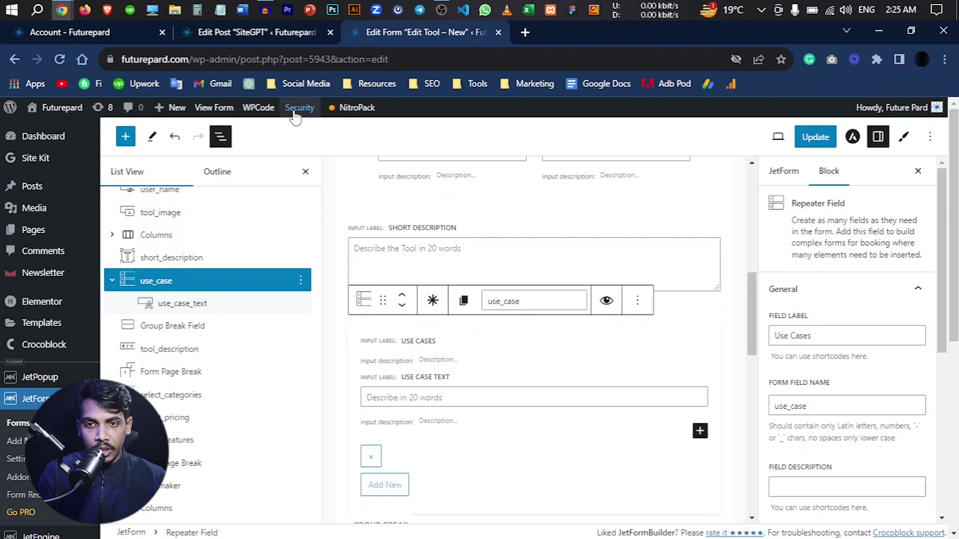
pyautogui.click(245, 32)
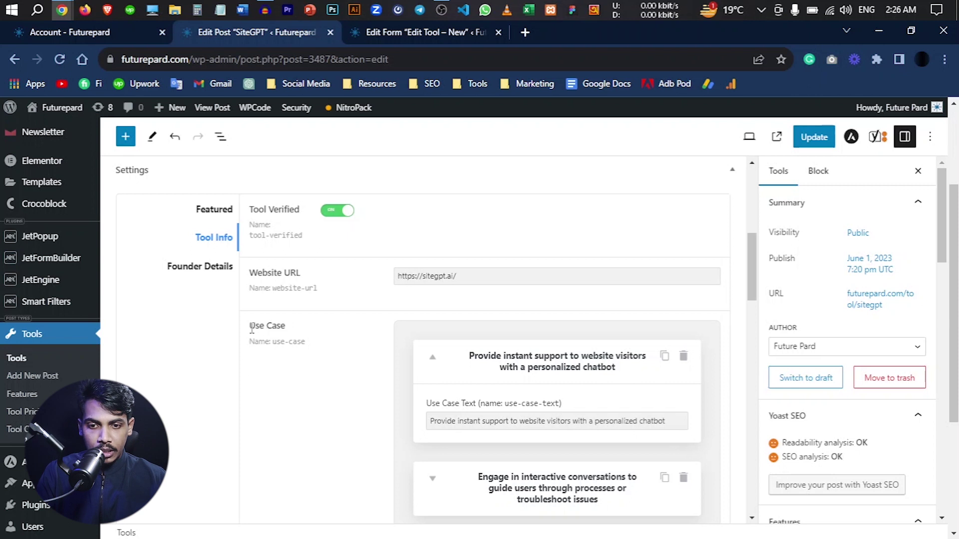
pyautogui.moveTo(249, 326); pyautogui.dragTo(287, 327)
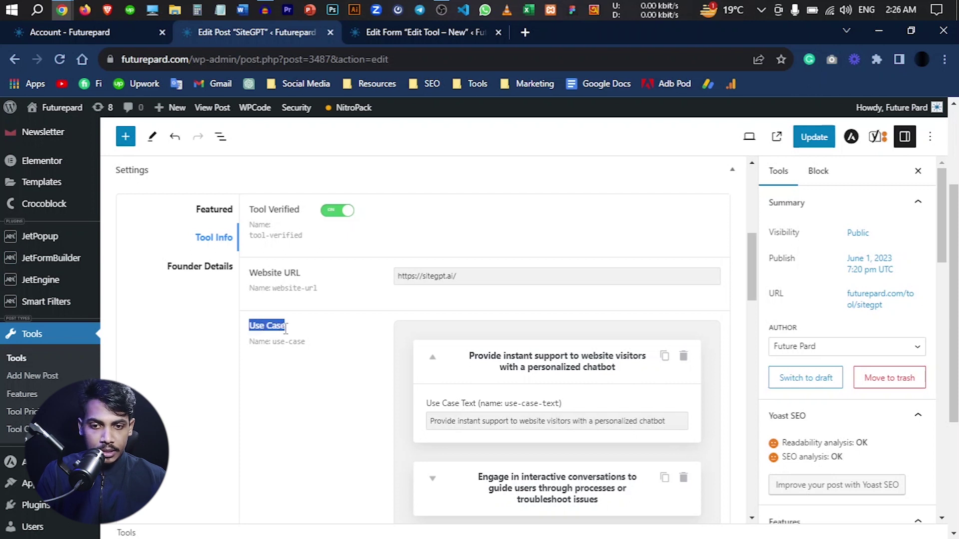
pyautogui.moveTo(289, 345)
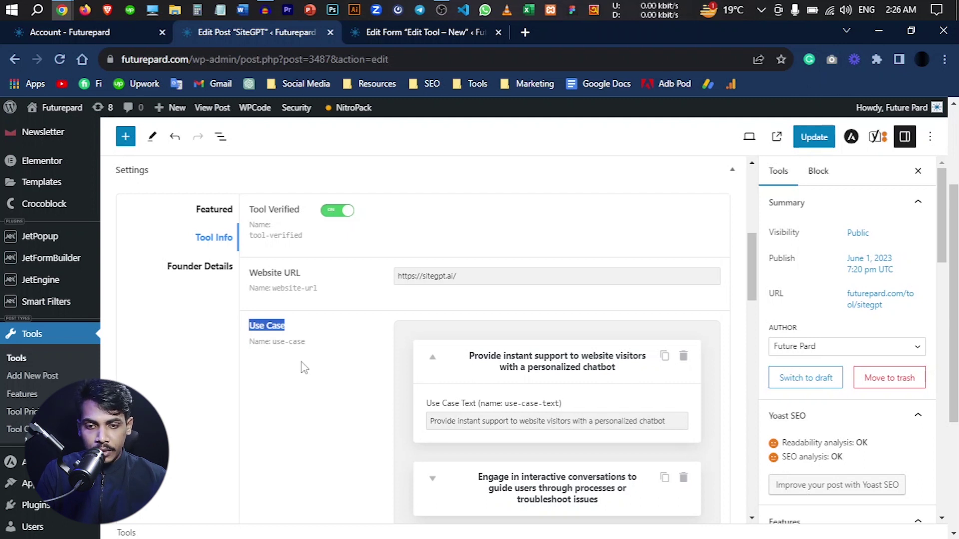
pyautogui.moveTo(62, 292)
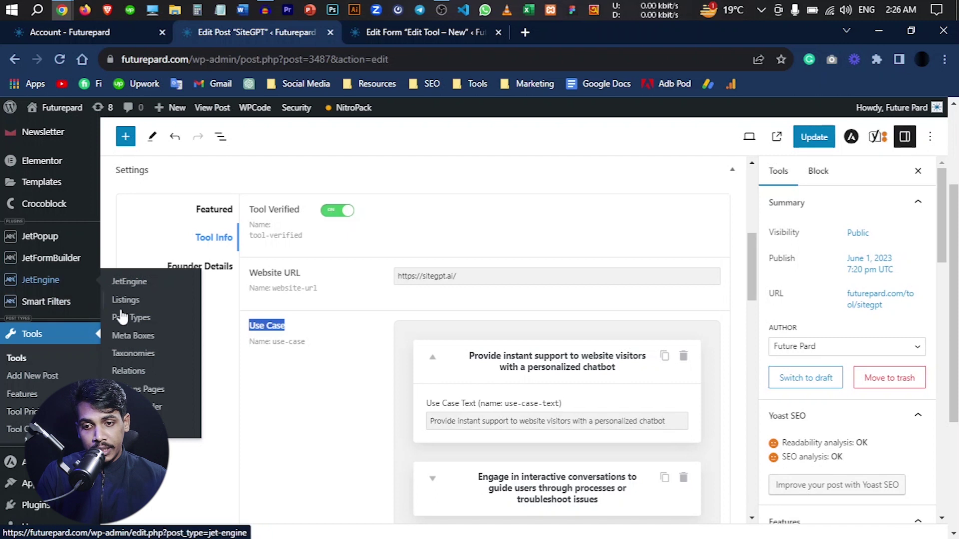
pyautogui.click(273, 398)
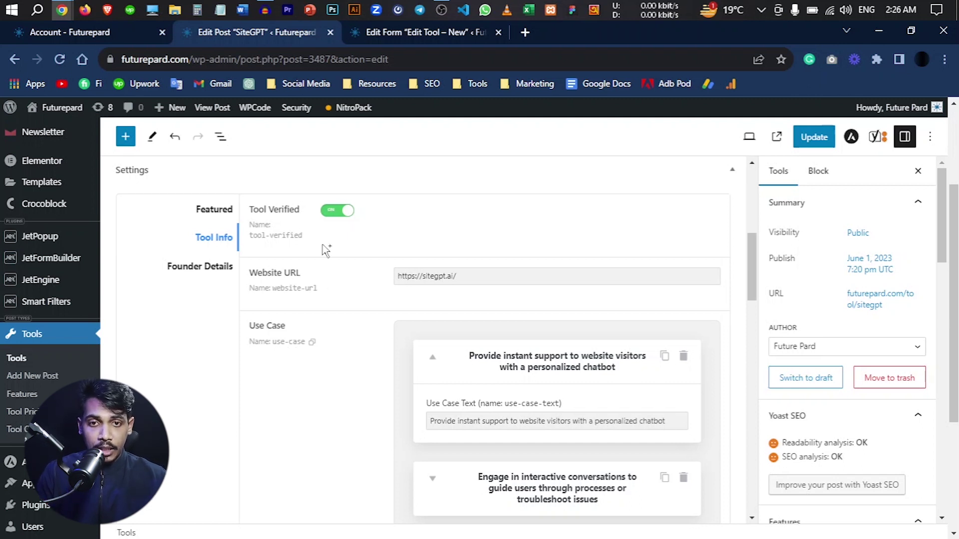
pyautogui.click(391, 35)
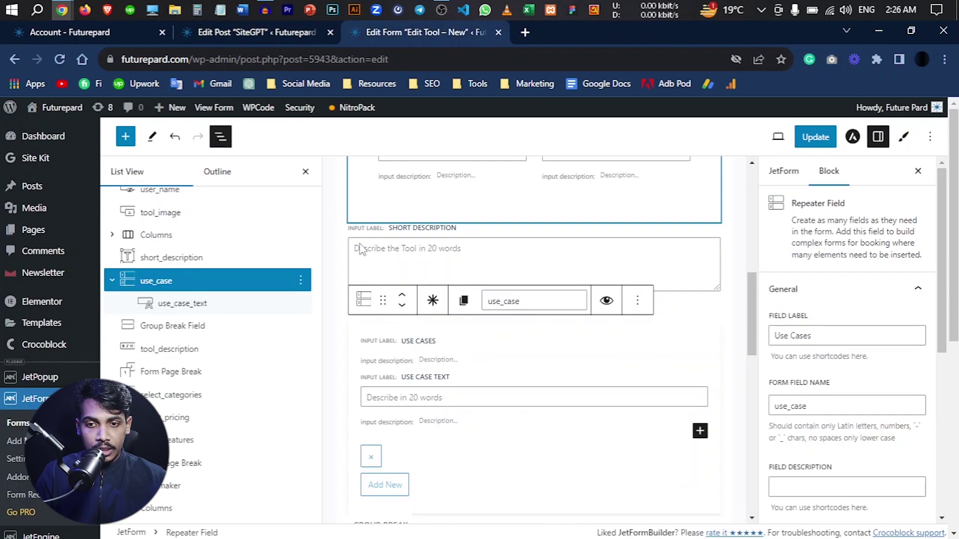
# Step: Recheck the repeater's form field name against the Use Case Text fields in the front-end tool edit form
pyautogui.click(788, 406)
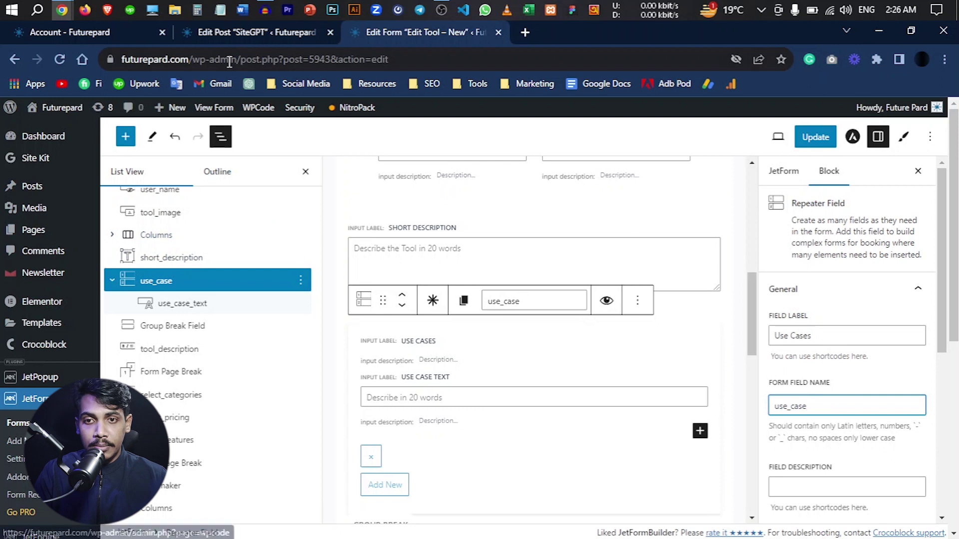
pyautogui.click(212, 34)
pyautogui.click(110, 30)
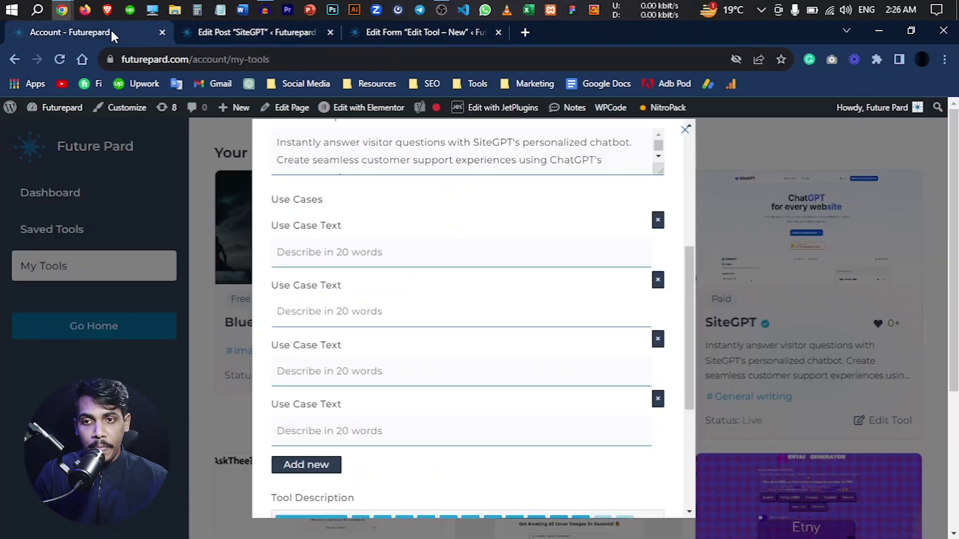
pyautogui.click(337, 256)
pyautogui.click(440, 229)
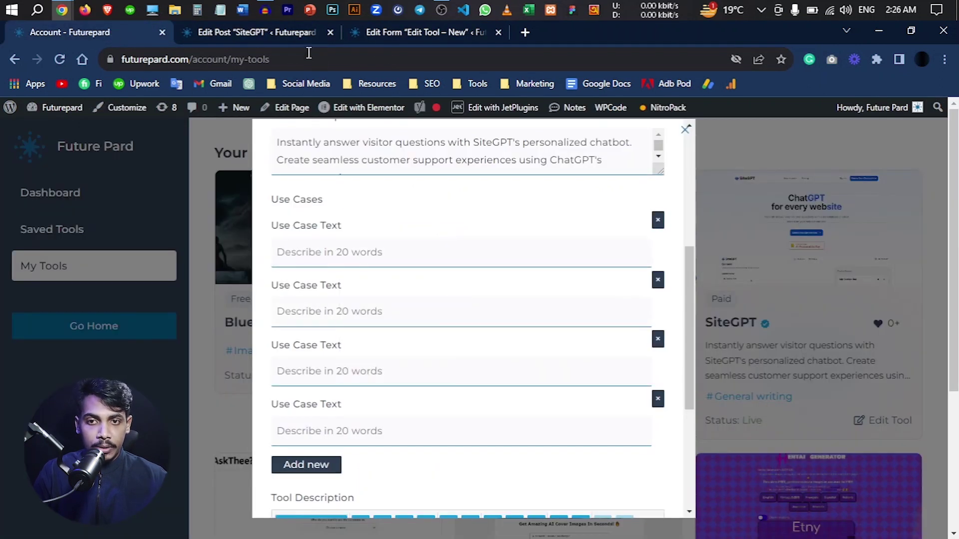
# Step: Rename the repeater's form field to use-case and its inner text field to use-case-text, and update the form
pyautogui.click(380, 33)
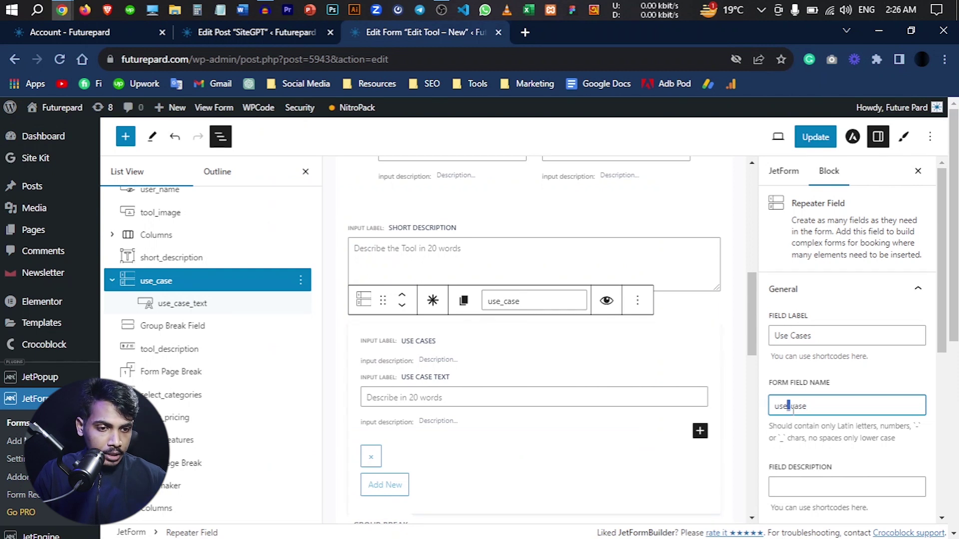
pyautogui.write('-')
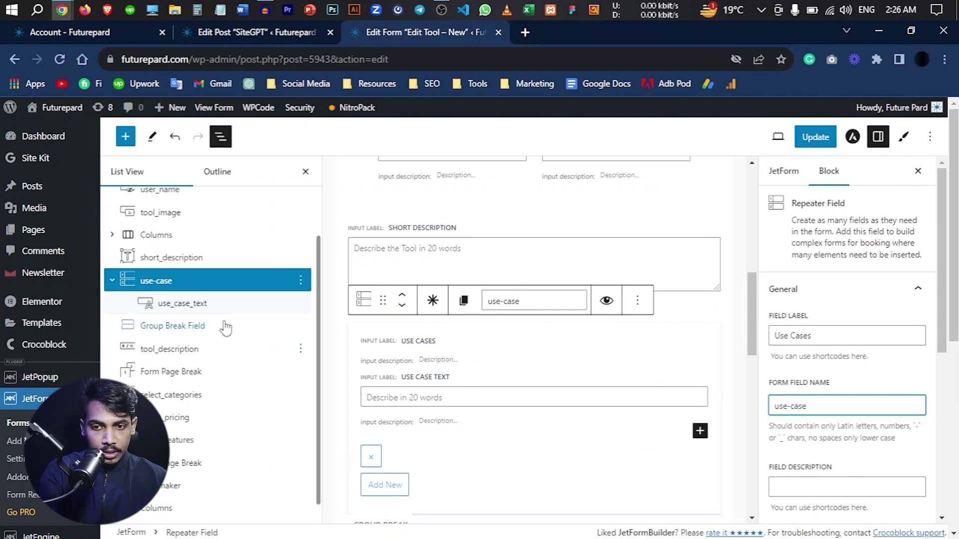
pyautogui.click(648, 389)
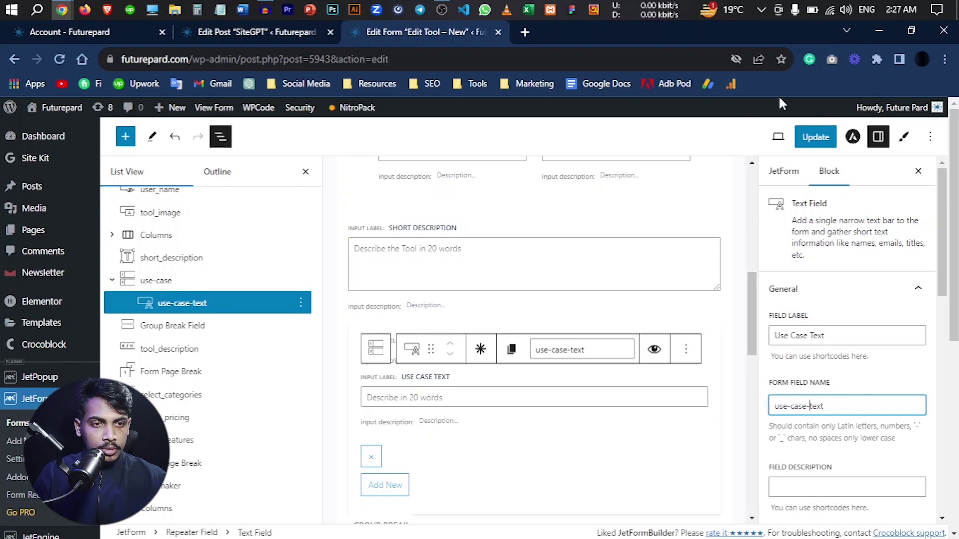
pyautogui.click(815, 137)
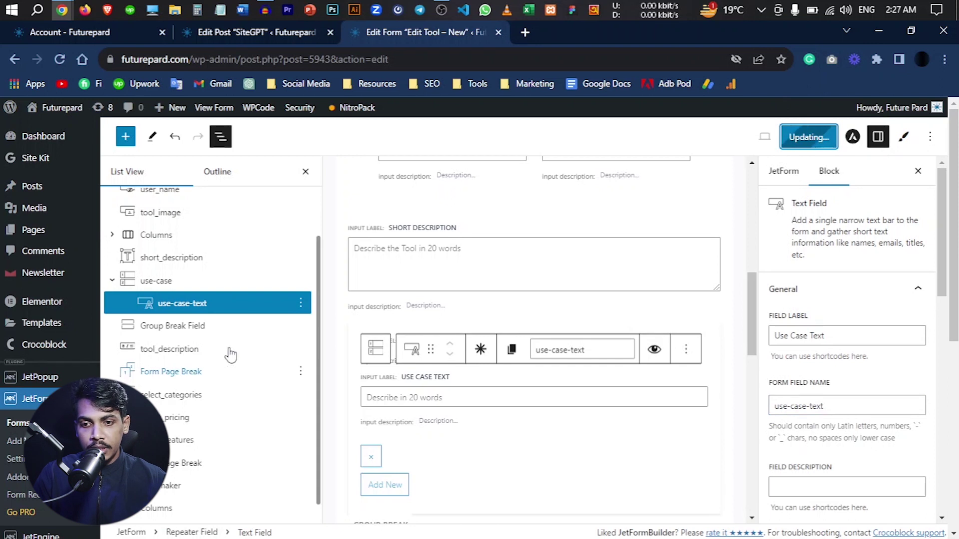
# Step: In the Insert/Update Post action, map Use Cases to Post Meta with the key use-case
pyautogui.scroll(-2, 795, 382)
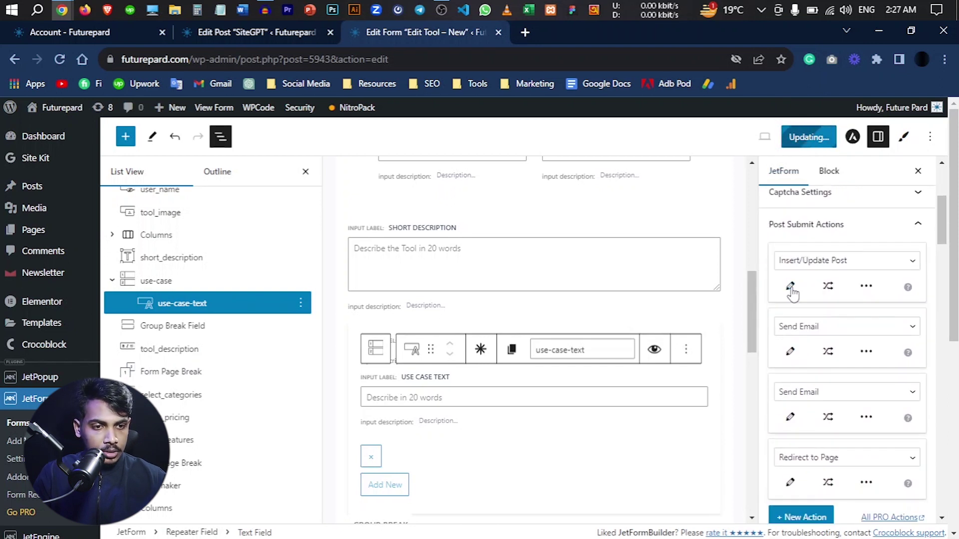
pyautogui.click(790, 287)
pyautogui.scroll(-6, 456, 316)
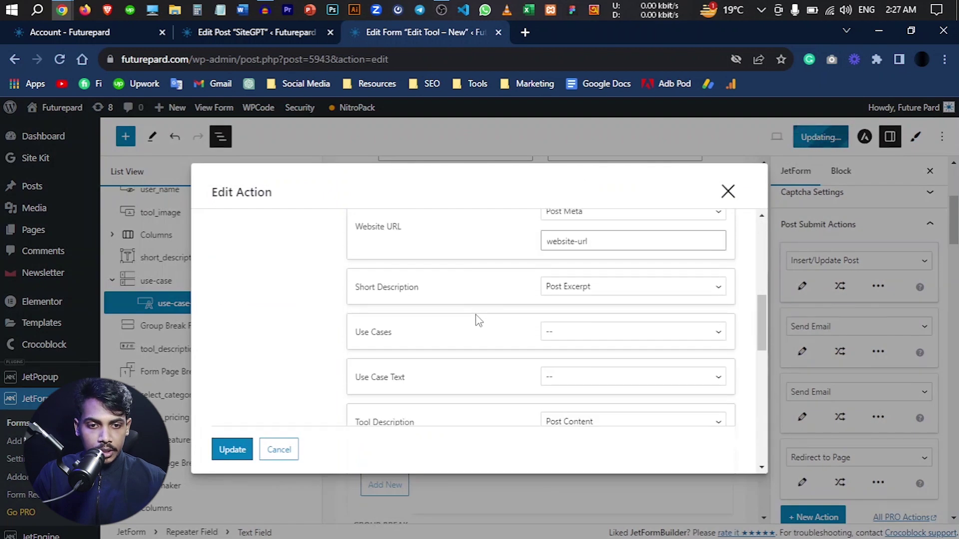
pyautogui.click(558, 342)
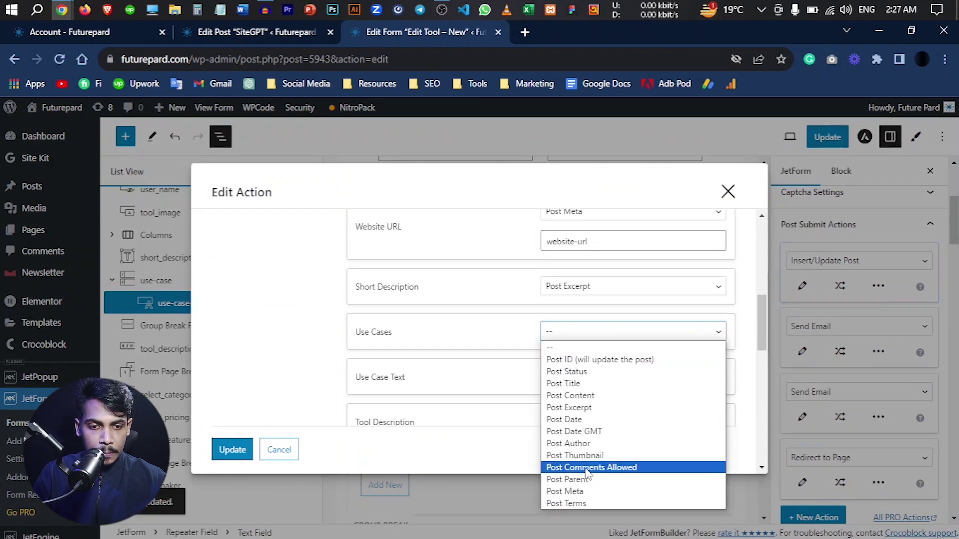
pyautogui.click(579, 491)
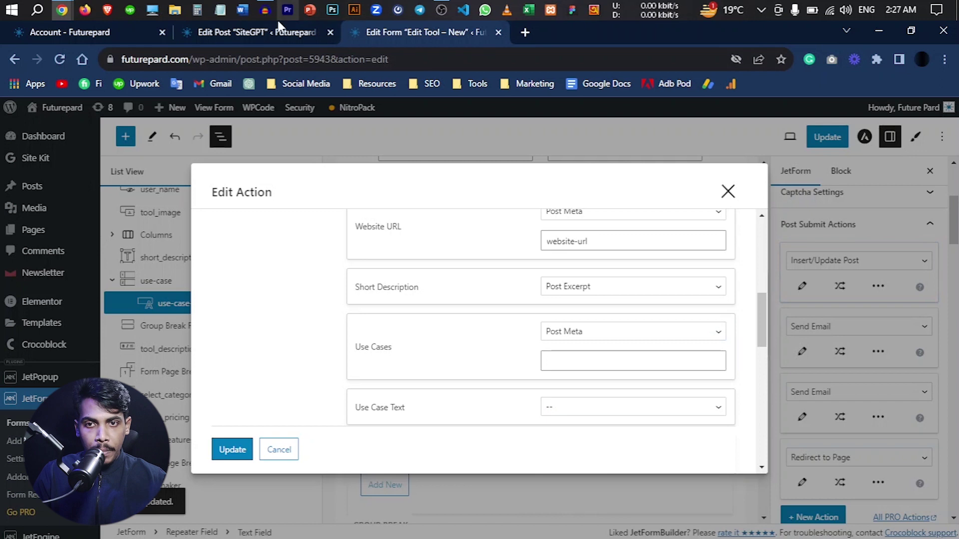
pyautogui.click(270, 32)
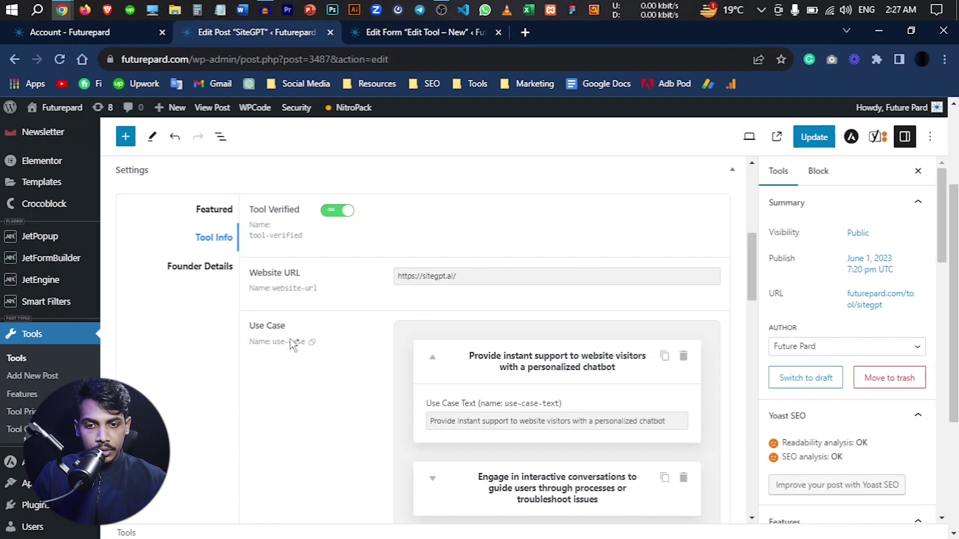
pyautogui.click(384, 33)
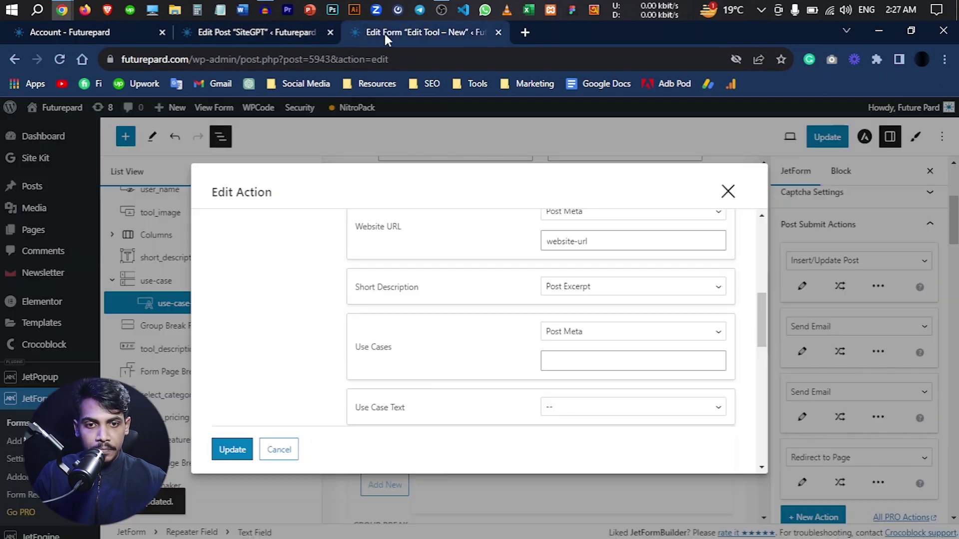
pyautogui.click(591, 361)
pyautogui.write('use-case')
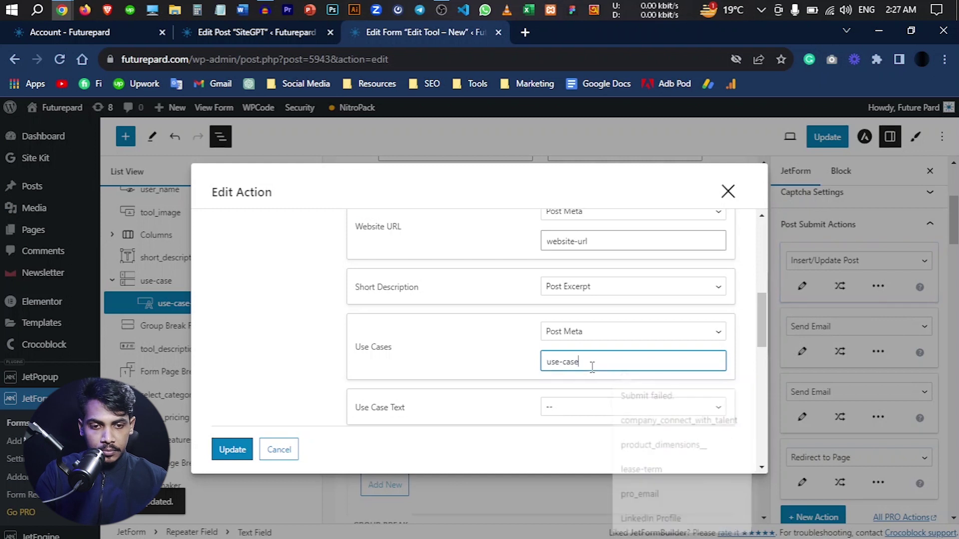
# Step: Map Use Case Text to Post Meta with the key use-case-text from the SiteGPT post, and save the action
pyautogui.click(238, 31)
pyautogui.scroll(-3, 606, 283)
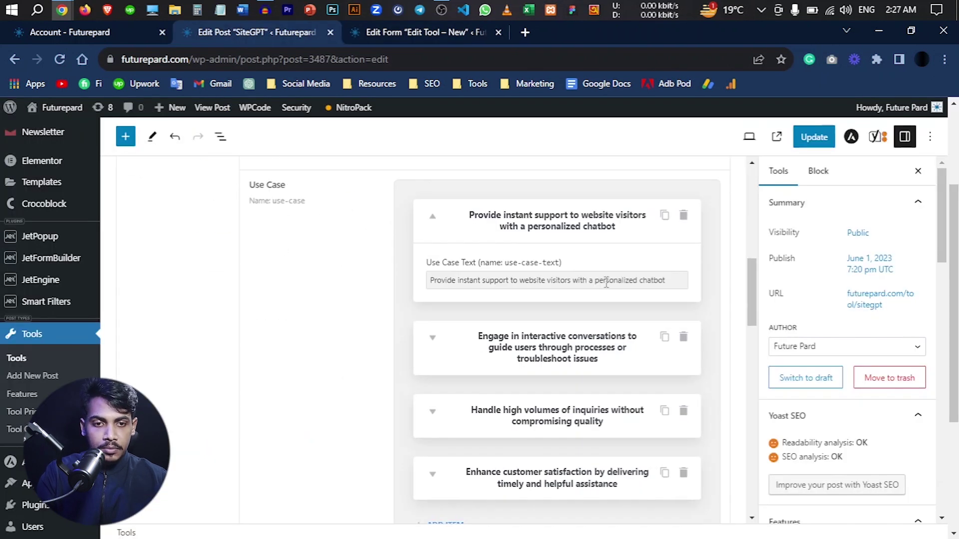
pyautogui.click(524, 264)
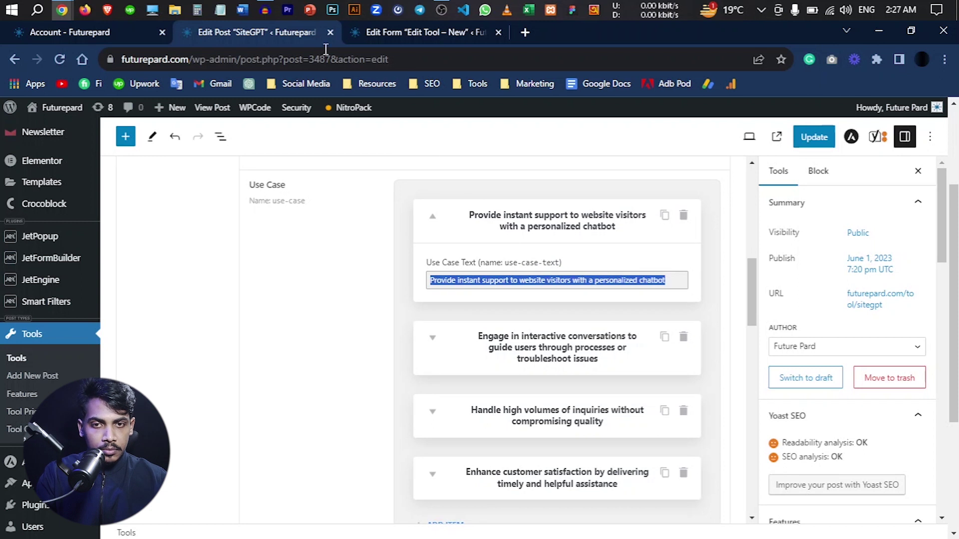
pyautogui.click(380, 31)
pyautogui.scroll(-3, 574, 376)
pyautogui.click(568, 269)
pyautogui.click(565, 425)
pyautogui.click(587, 294)
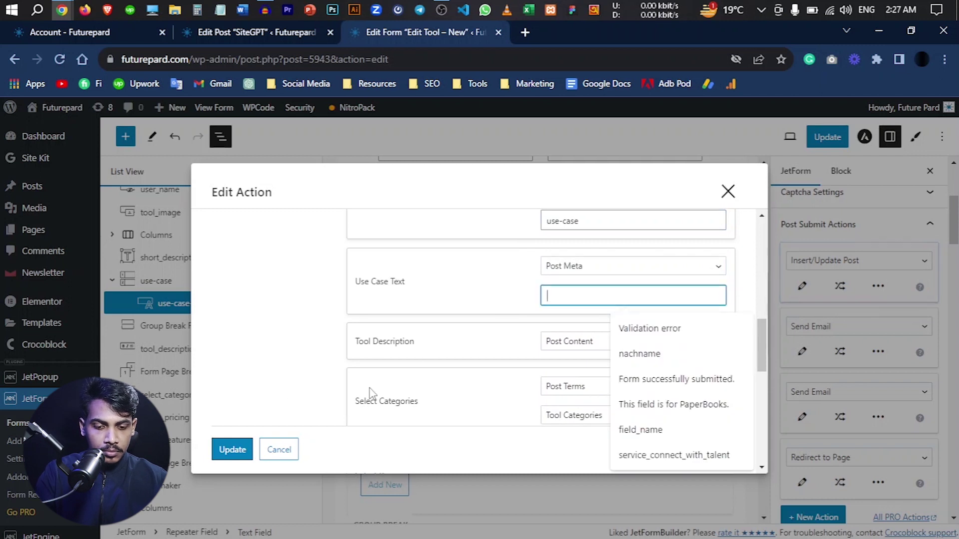
pyautogui.hotkey('ctrl', 'v')
pyautogui.click(233, 449)
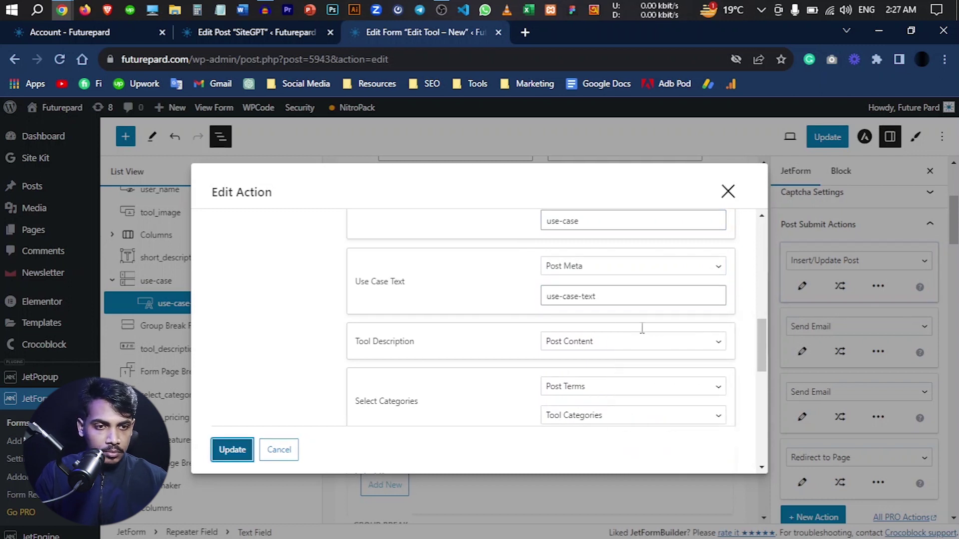
# Step: Check the form's field mapping for use-case and use-case-text, and update the form
pyautogui.scroll(-10, 807, 336)
pyautogui.scroll(-5, 832, 357)
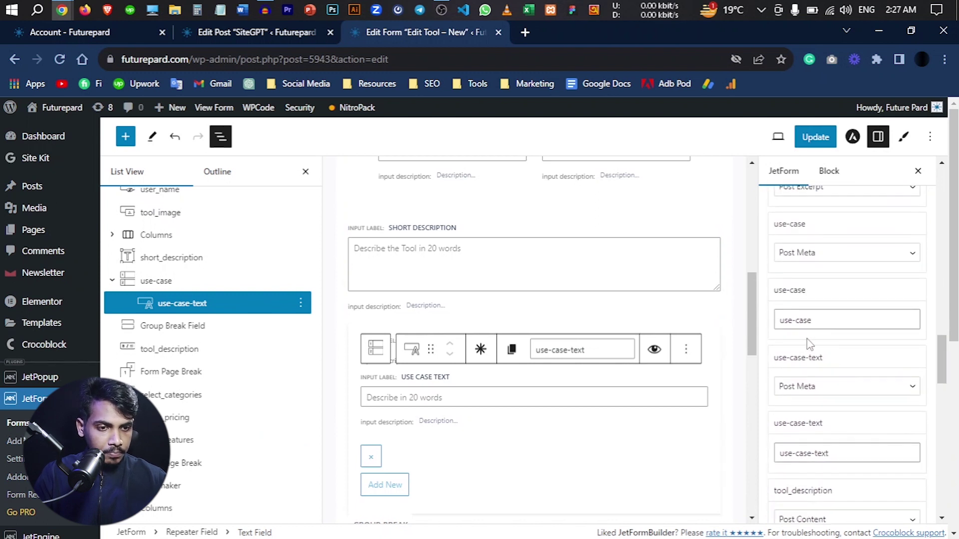
pyautogui.click(832, 455)
pyautogui.click(815, 139)
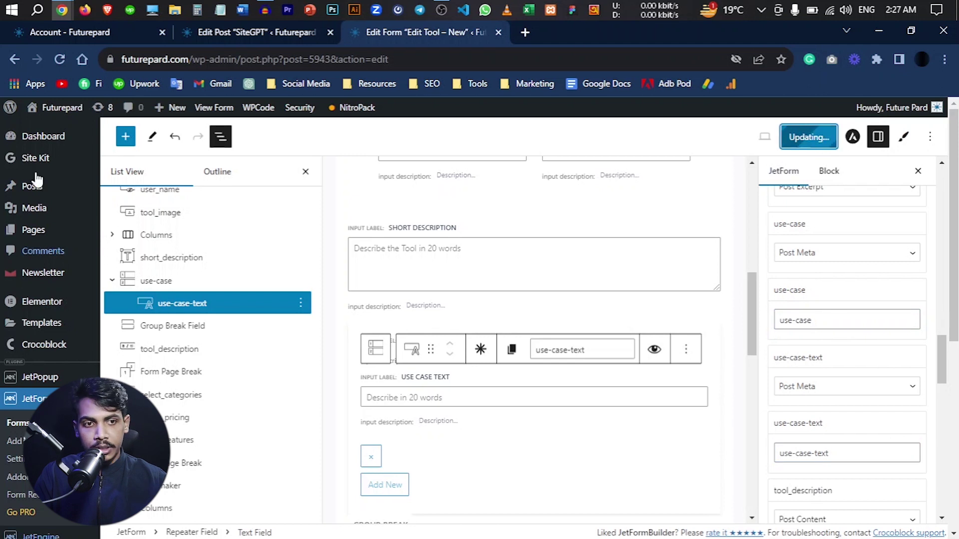
# Step: Reload the front-end My Tools page and check on the form's update until it is saved
pyautogui.click(68, 32)
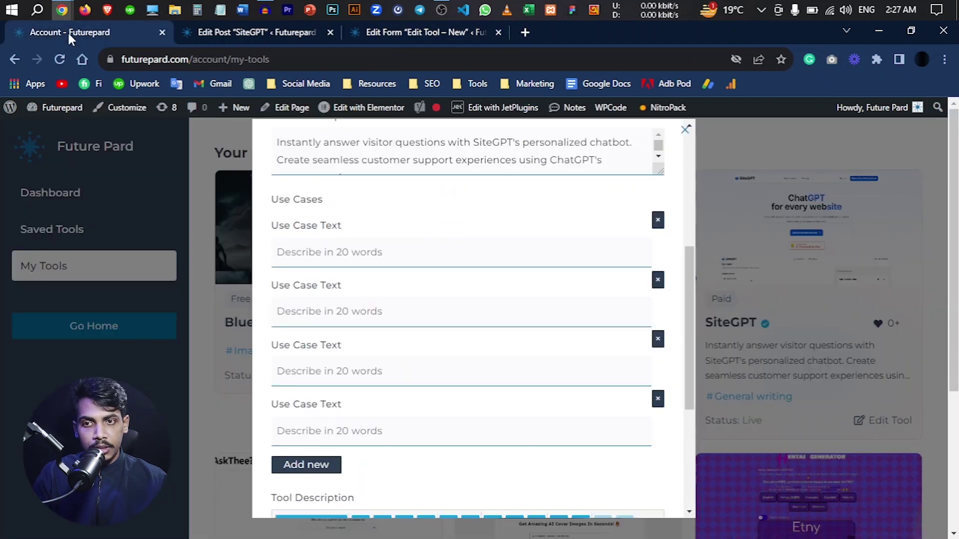
pyautogui.click(59, 57)
pyautogui.click(394, 32)
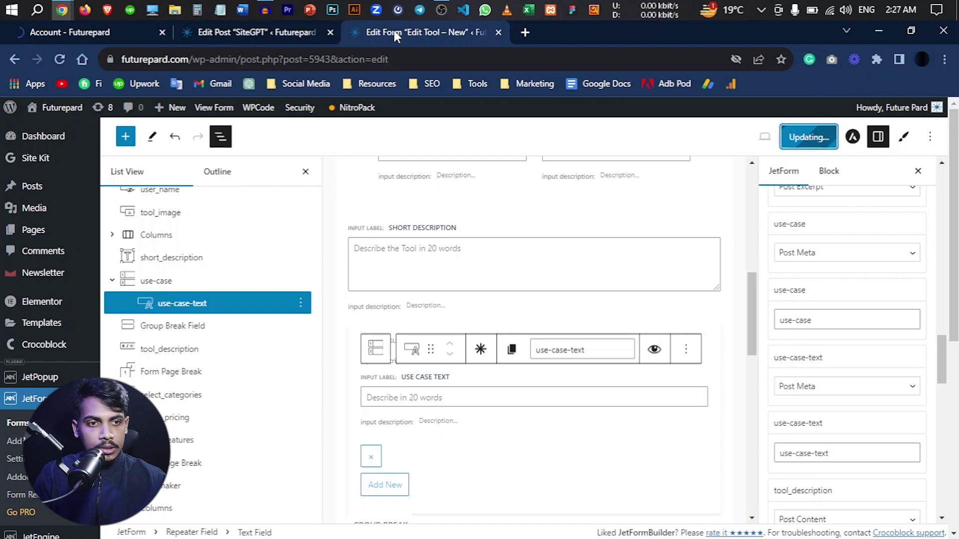
pyautogui.click(95, 33)
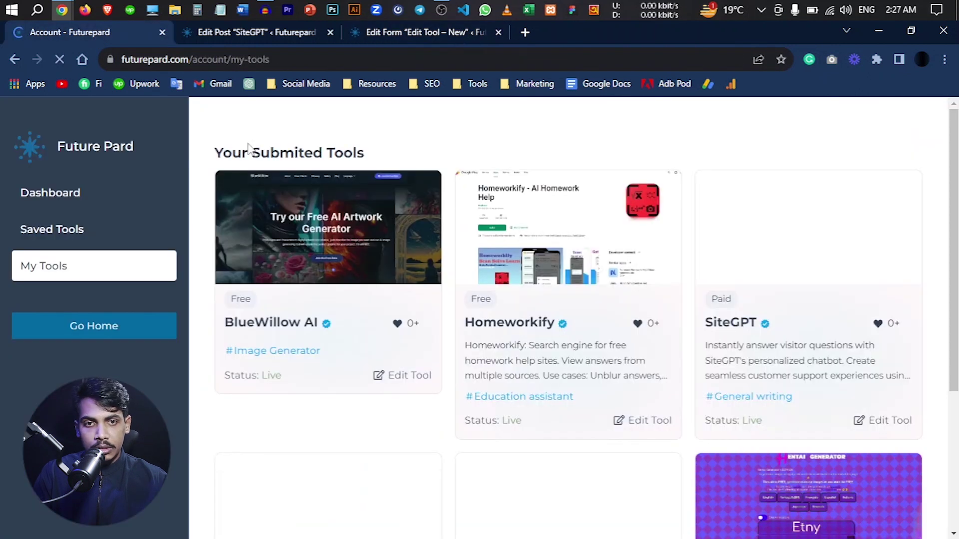
pyautogui.click(382, 31)
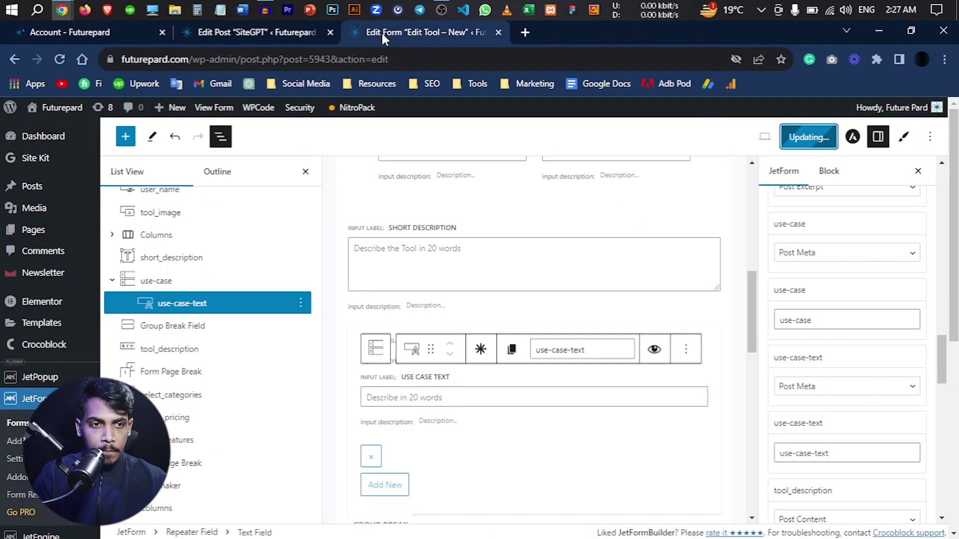
pyautogui.click(69, 31)
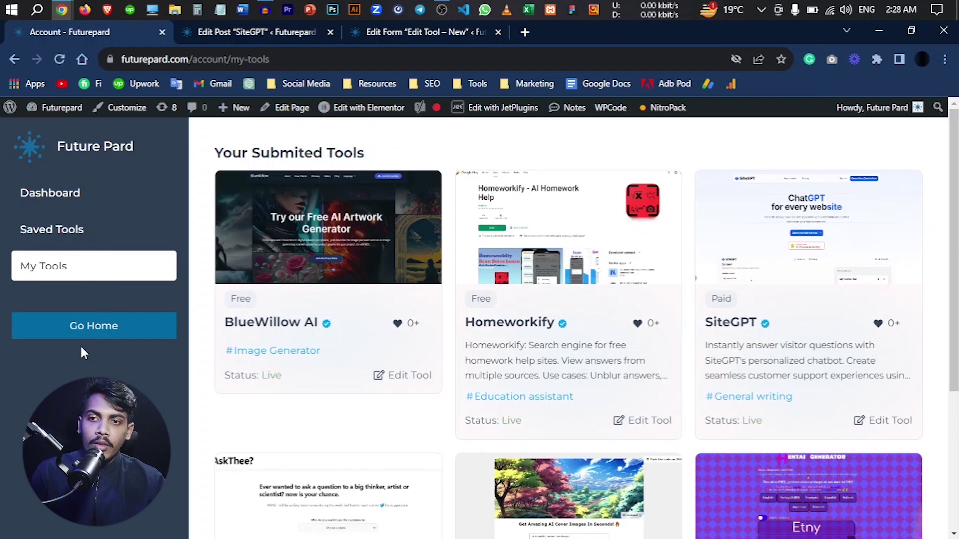
# Step: Open the front-end edit form for SiteGPT and examine the Use Case Text fields for prefilled values
pyautogui.click(894, 423)
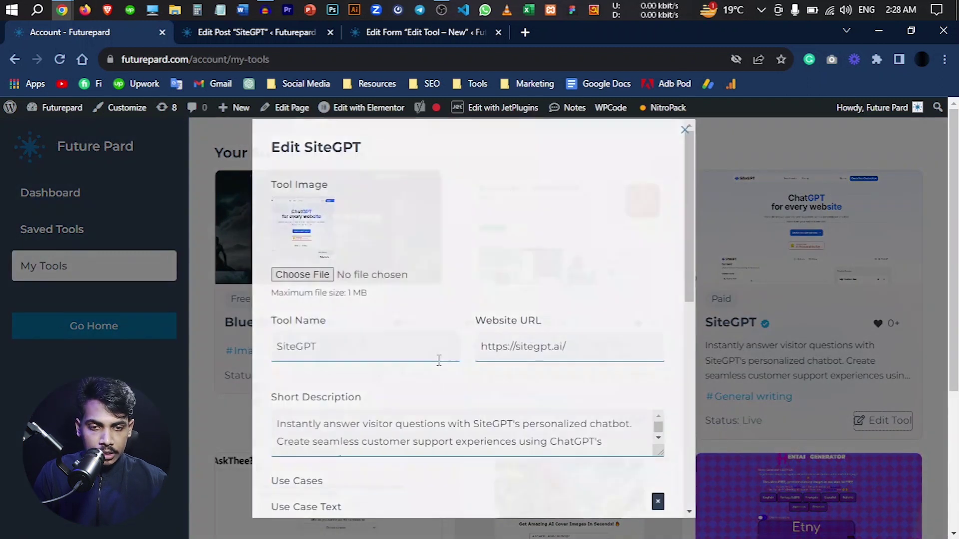
pyautogui.scroll(-6, 440, 359)
pyautogui.moveTo(342, 254); pyautogui.dragTo(512, 253)
pyautogui.click(511, 248)
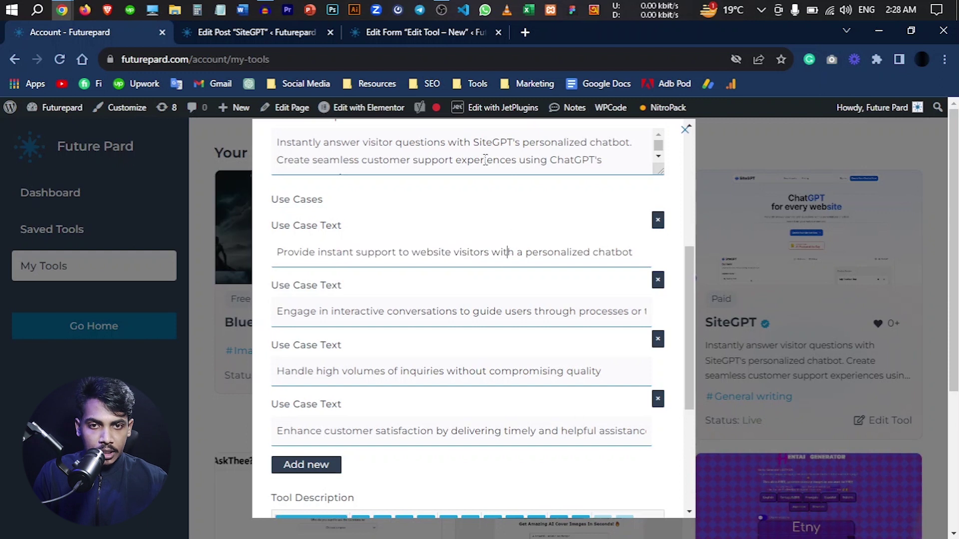
pyautogui.moveTo(404, 267); pyautogui.dragTo(434, 257)
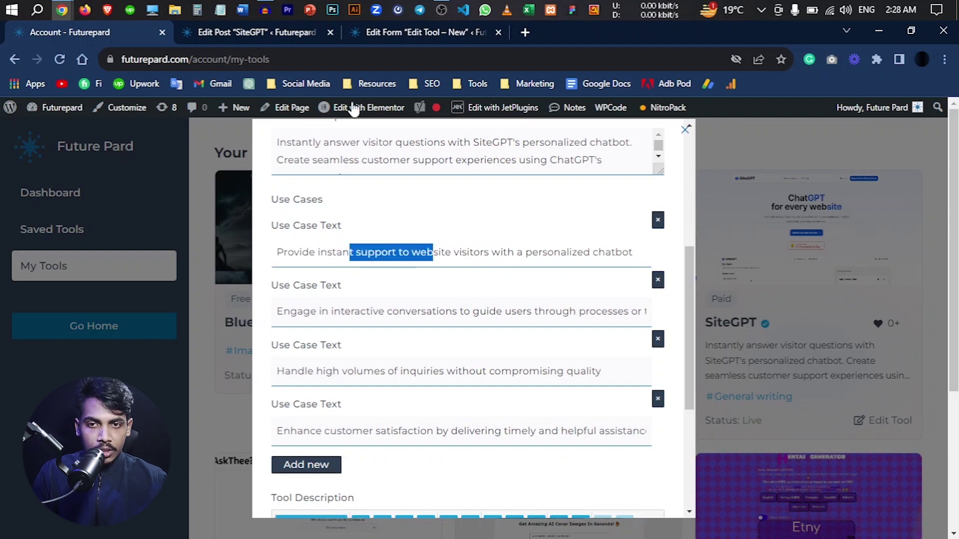
# Step: Recheck the Use Case field's name in the SiteGPT post and open the block settings of the form's use-case repeater
pyautogui.click(256, 33)
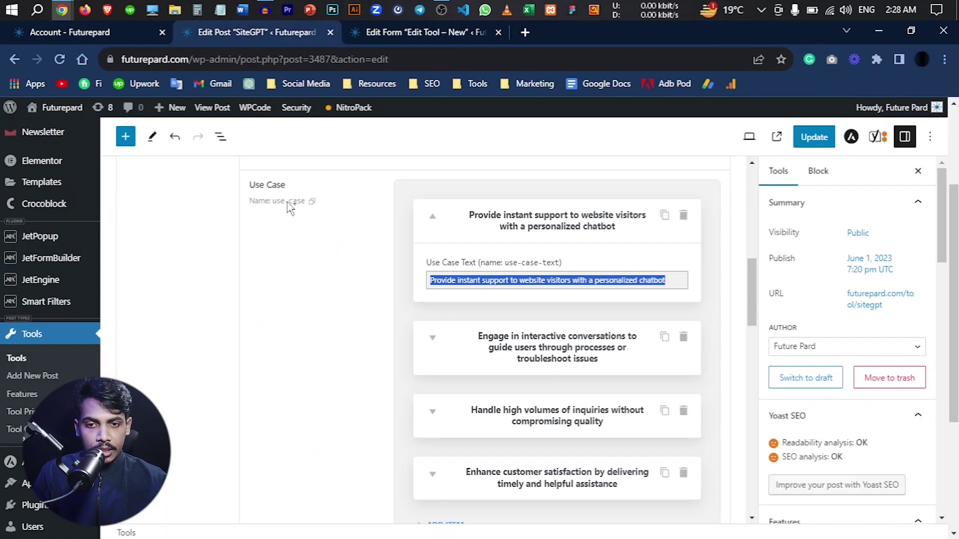
pyautogui.click(417, 31)
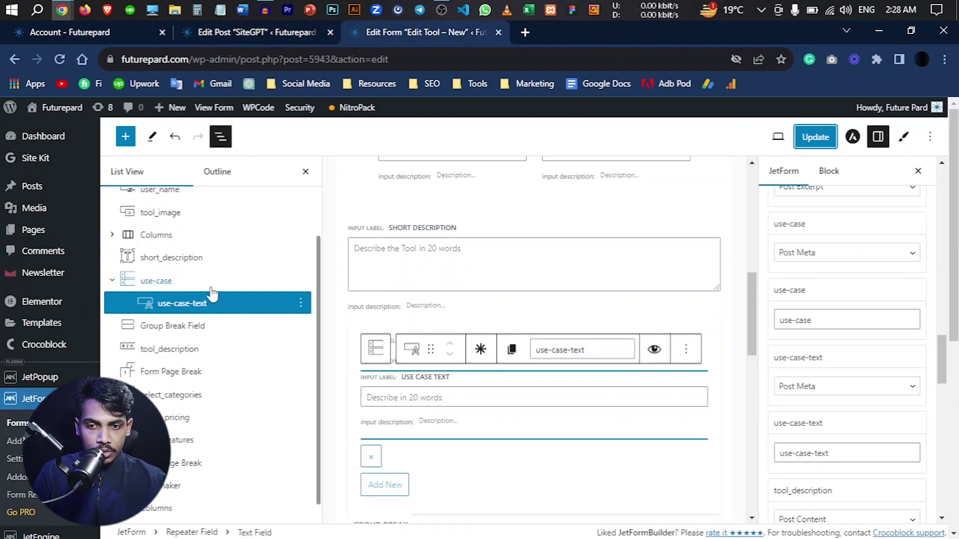
pyautogui.click(236, 283)
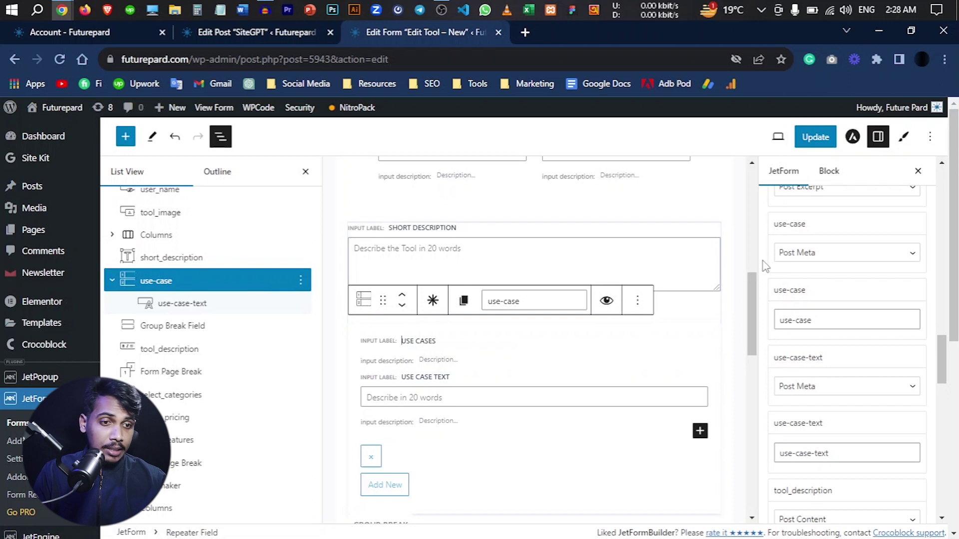
pyautogui.scroll(9, 794, 265)
pyautogui.click(826, 175)
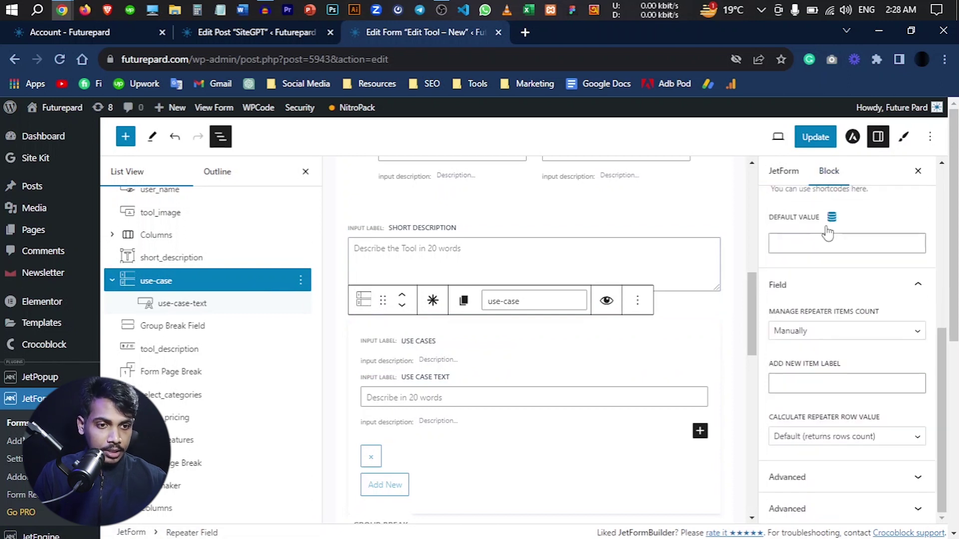